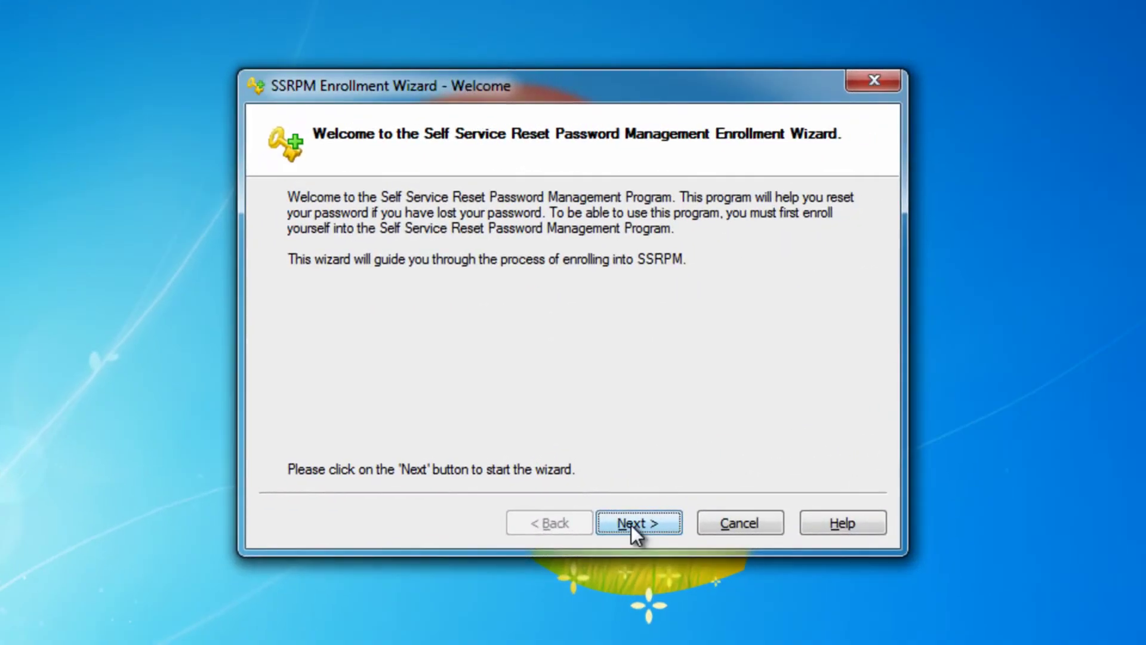
click(632, 524)
click(527, 321)
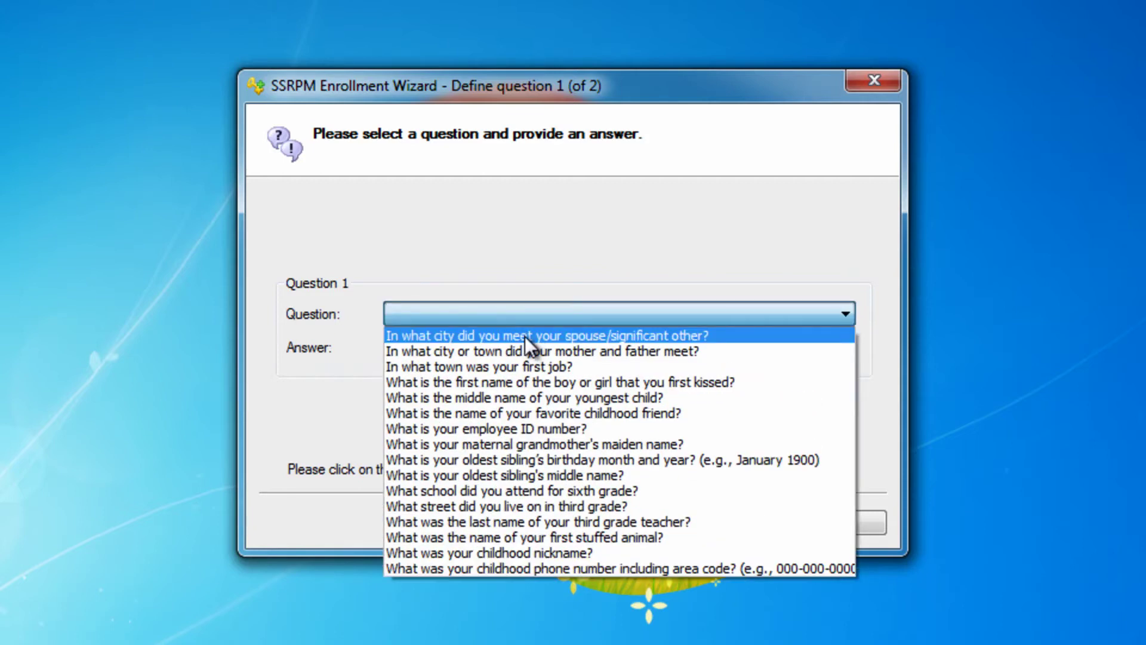
click(524, 335)
click(493, 347)
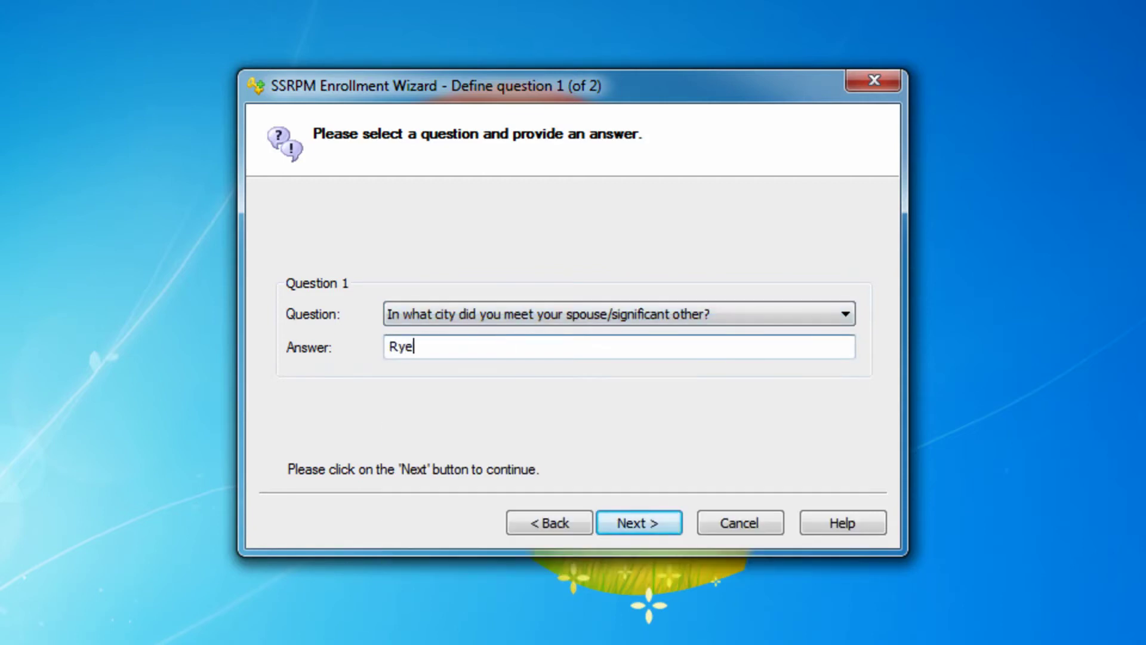
click(675, 525)
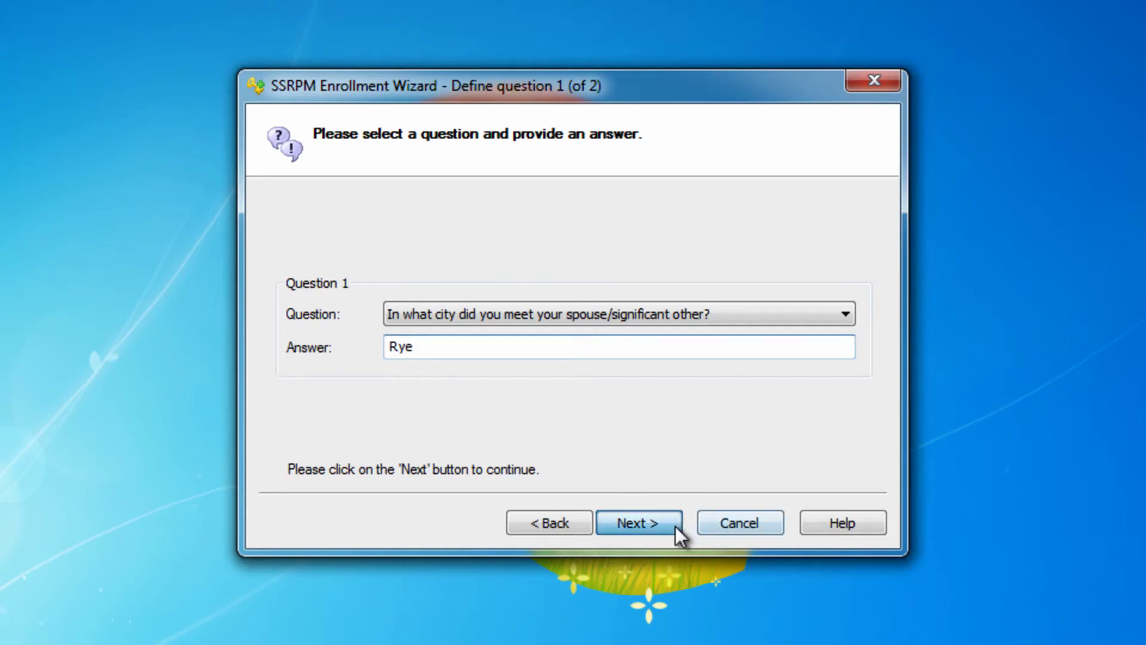
click(605, 311)
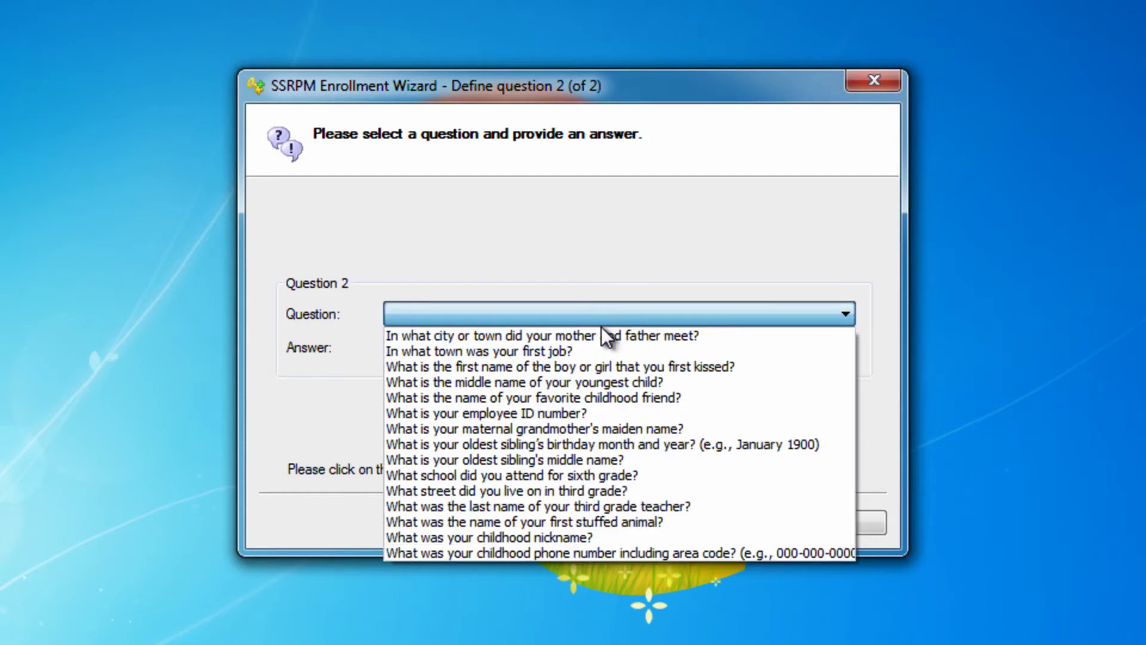
click(604, 445)
click(573, 344)
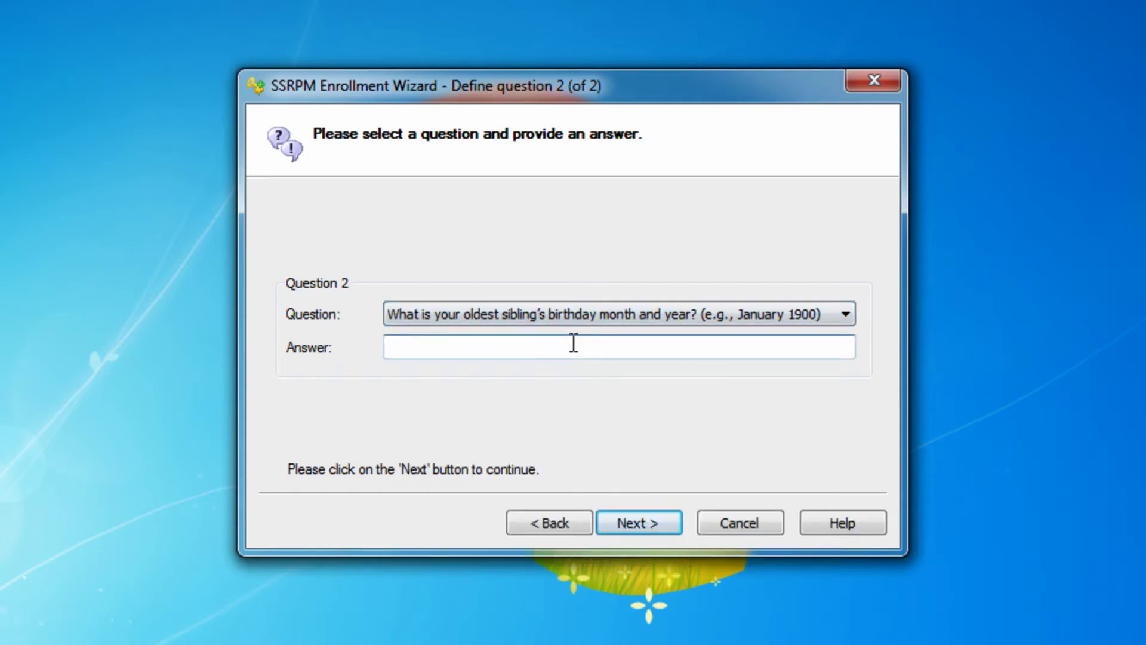
click(632, 528)
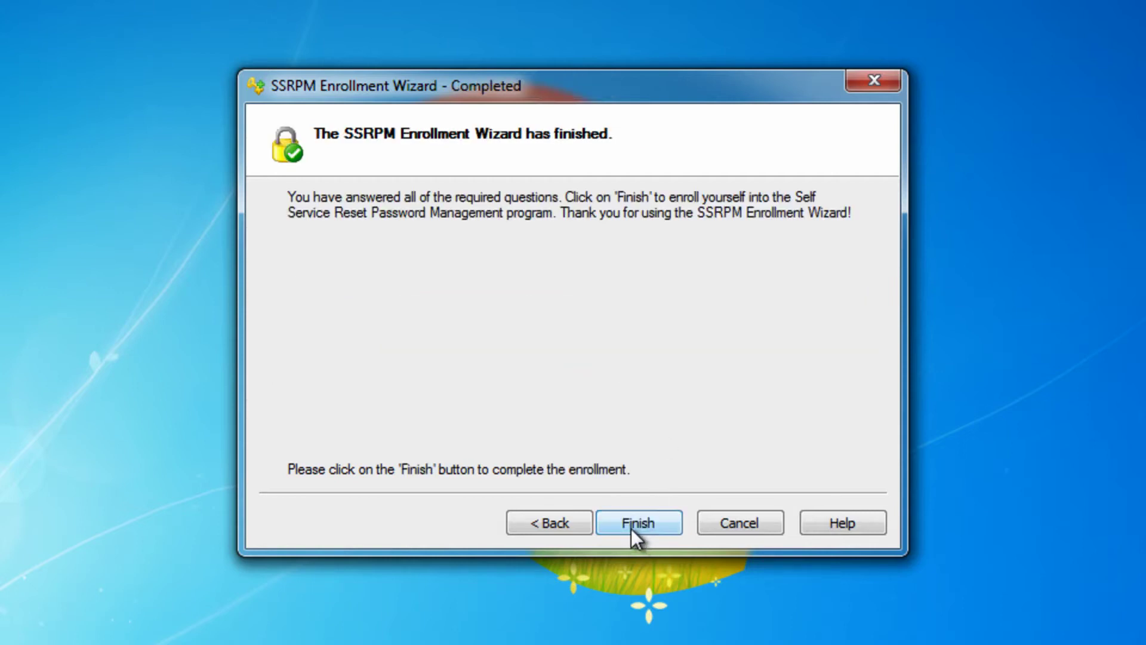
click(631, 528)
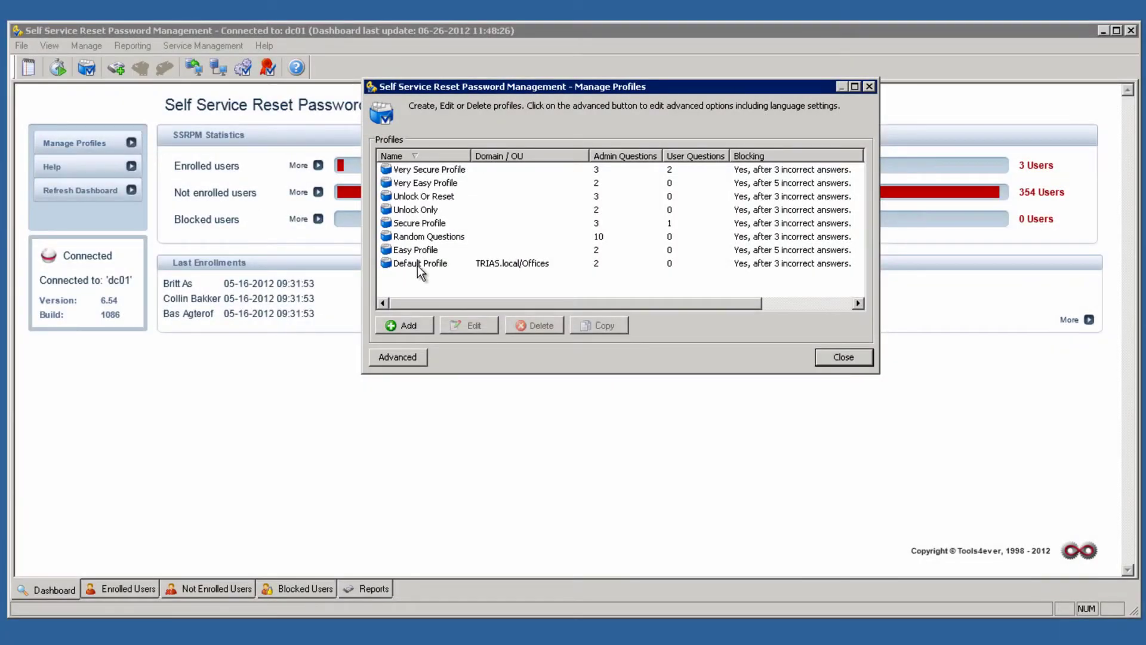
Select Default Profile in Manage Profiles and open it for editing
click(417, 265)
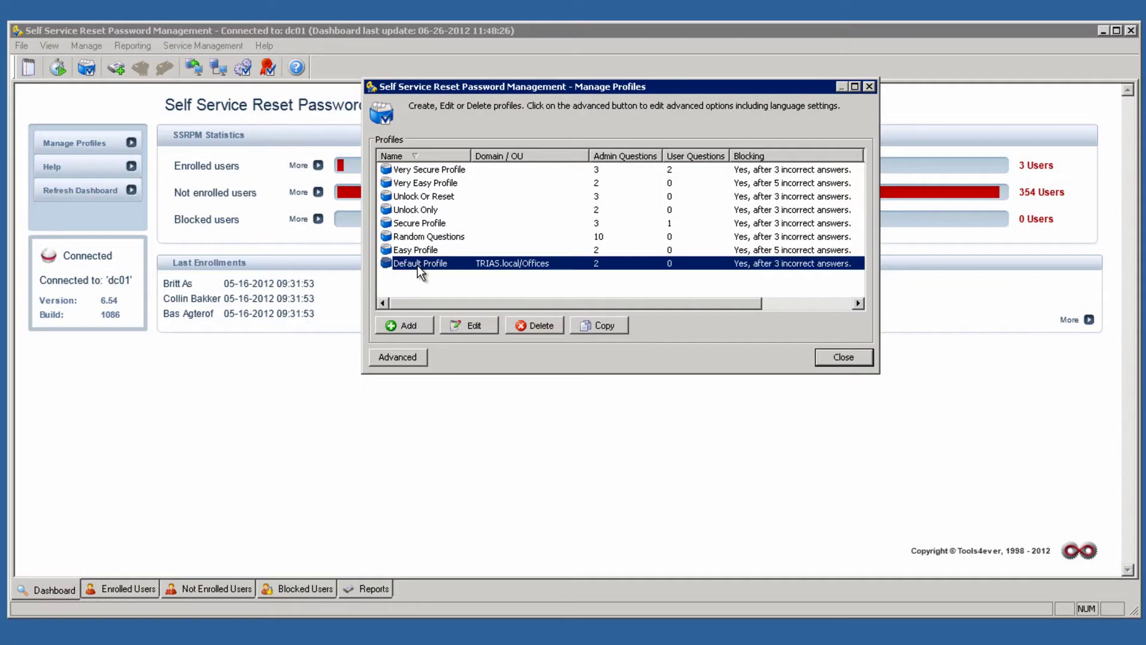
click(467, 327)
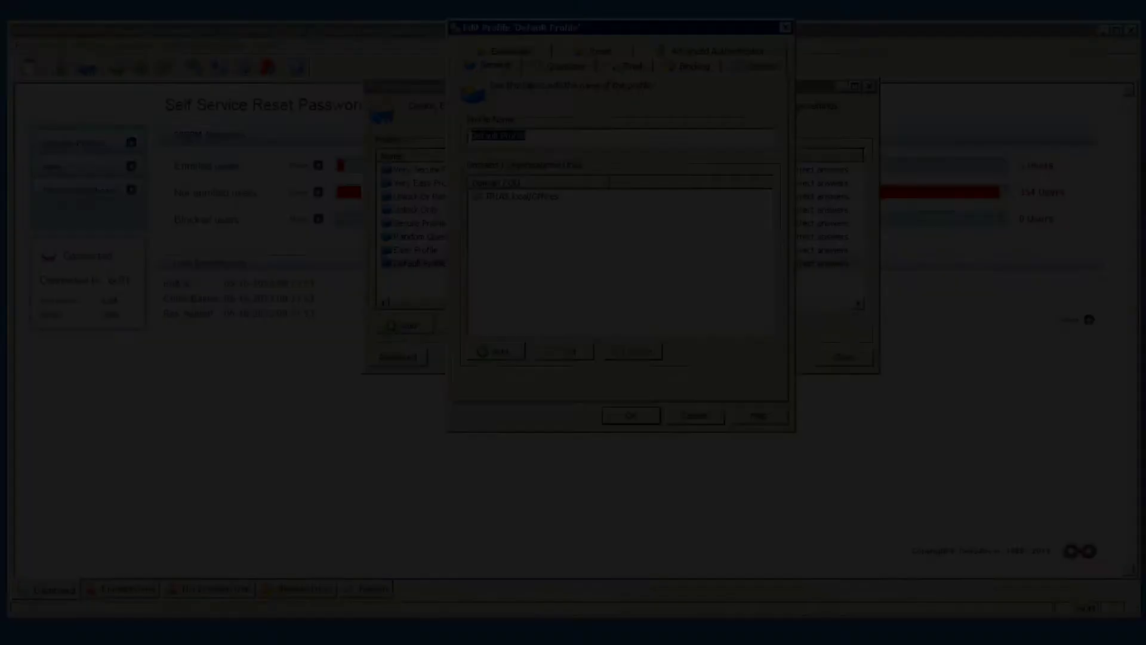
Require answers of at least 5 characters and hide answers in the enrollment and reset wizards
click(574, 66)
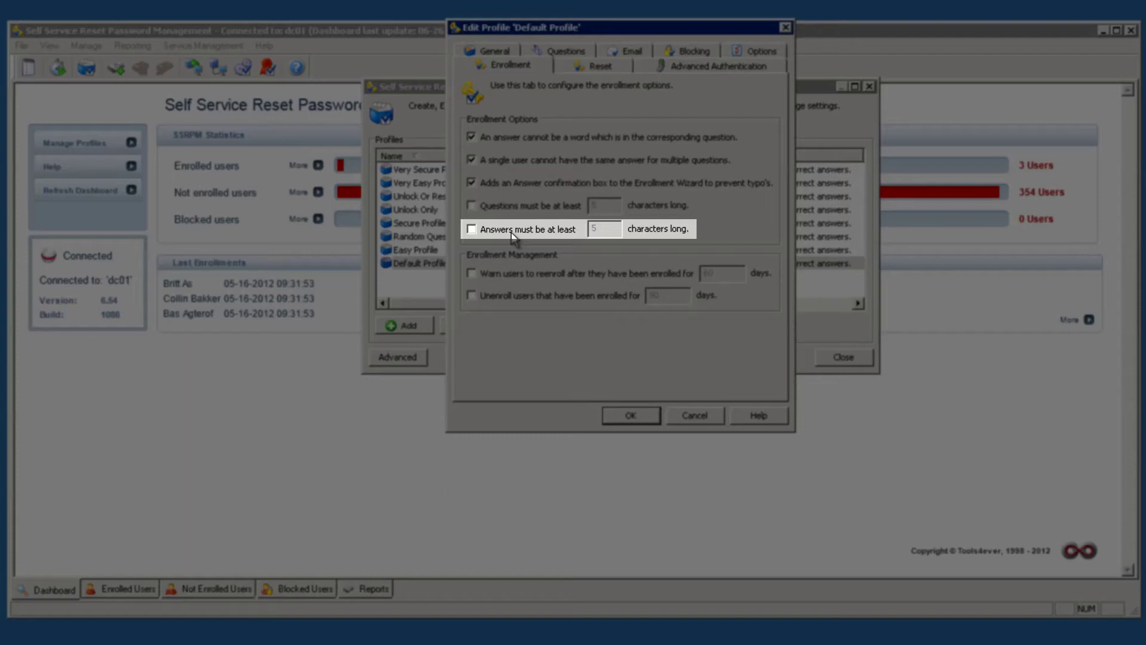
click(511, 232)
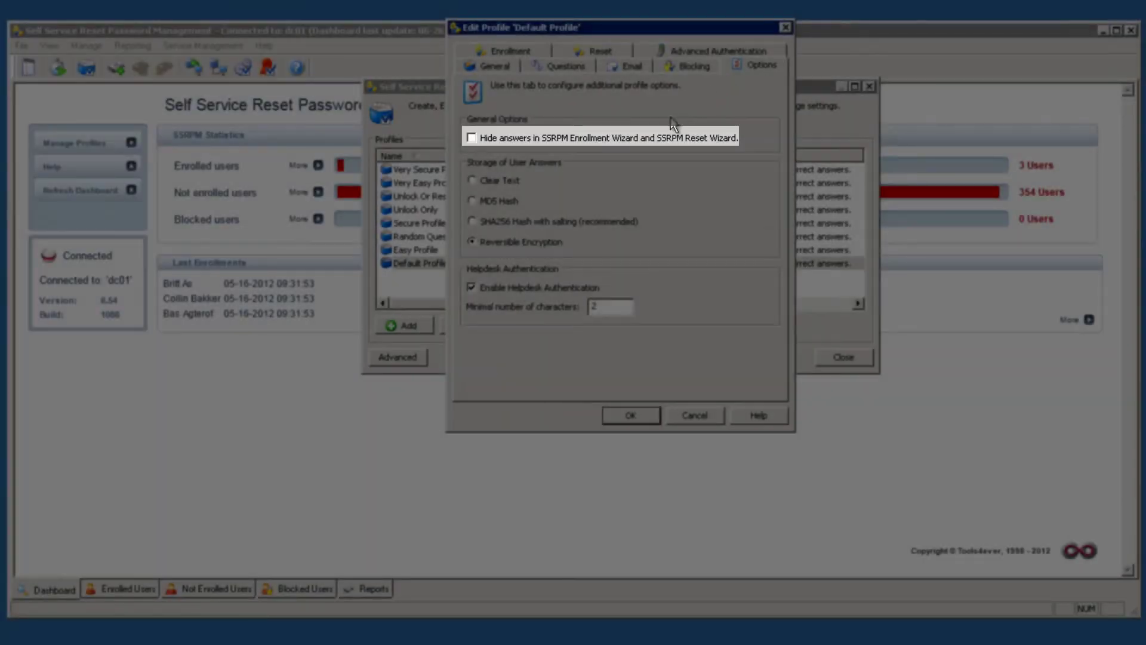
click(663, 135)
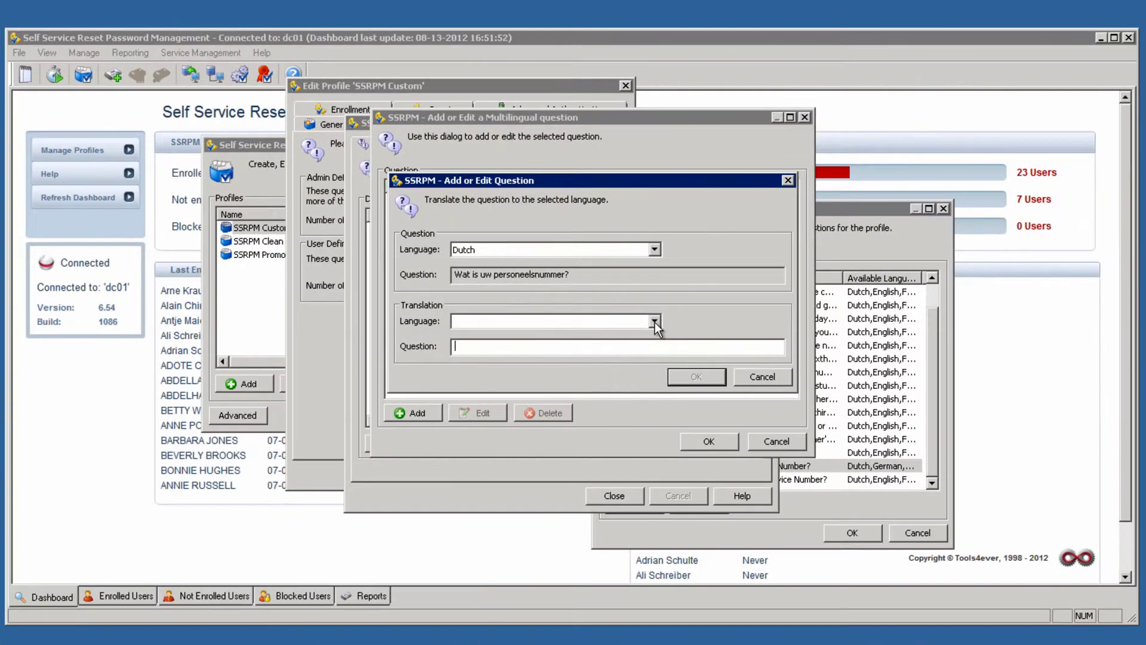
Add the English translation 'what is your Employee Number?' for the new question
click(655, 321)
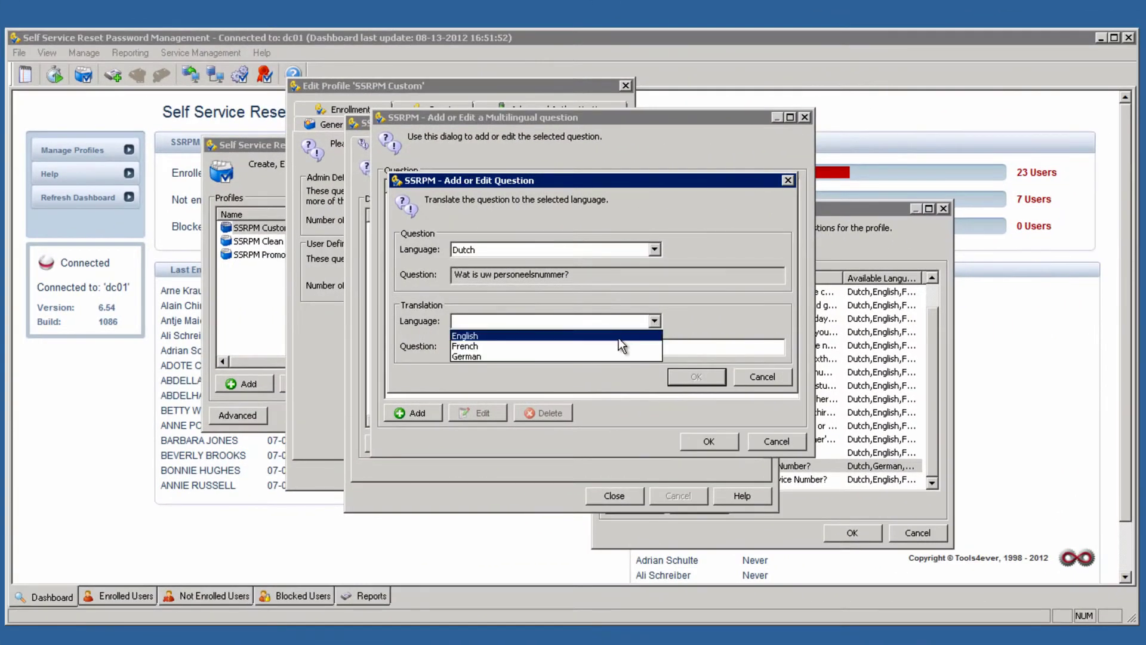
click(619, 336)
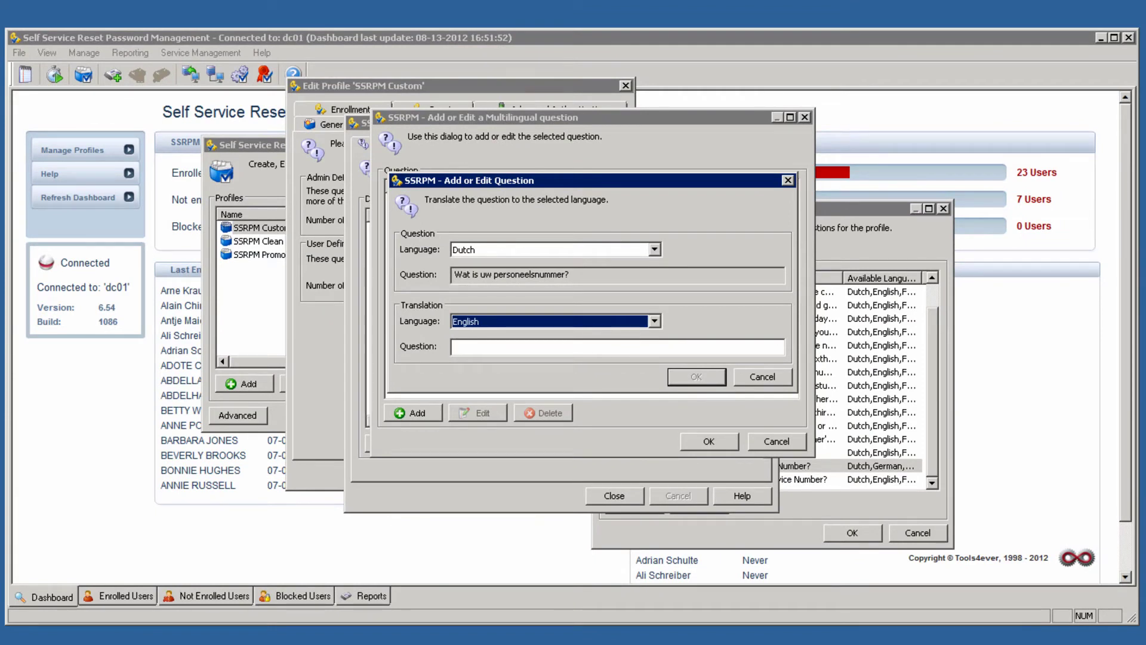
click(493, 350)
text(what is your Employee Number?)
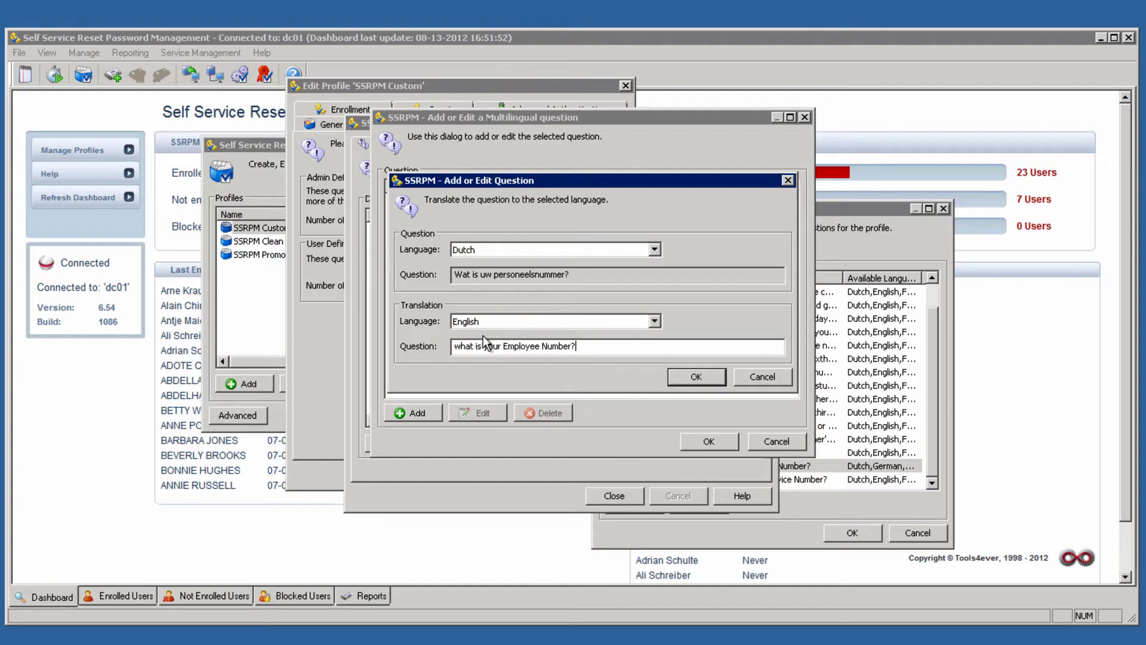
click(679, 371)
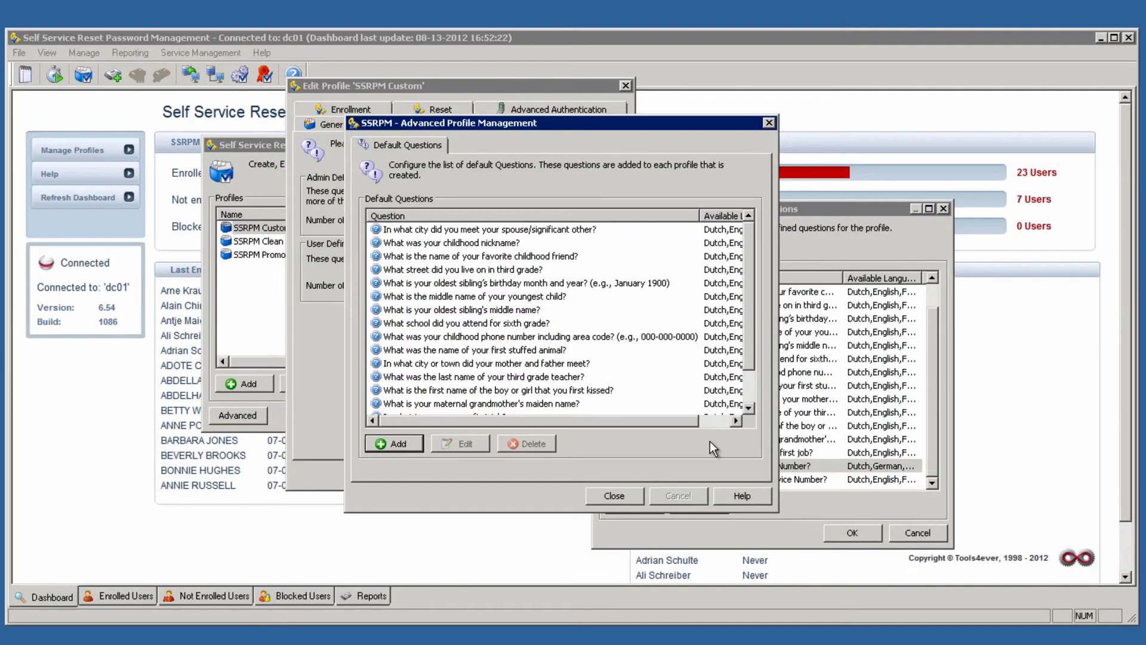
Add Employee Number to the profile as mandatory and make Social Service Number optional
click(614, 496)
click(619, 497)
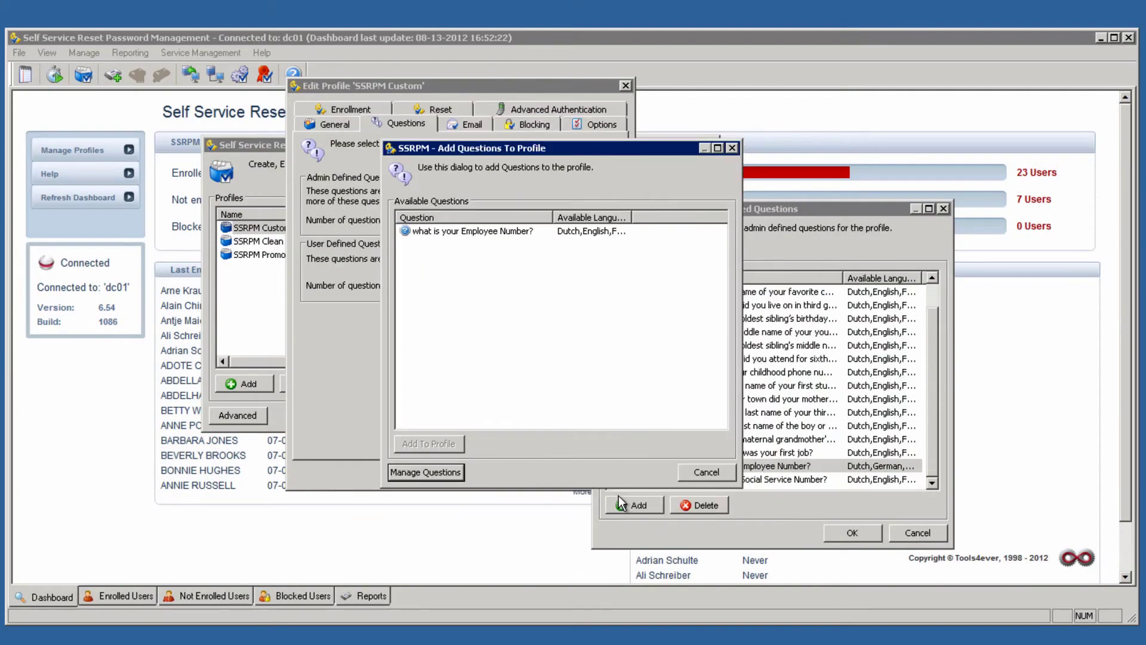
click(435, 233)
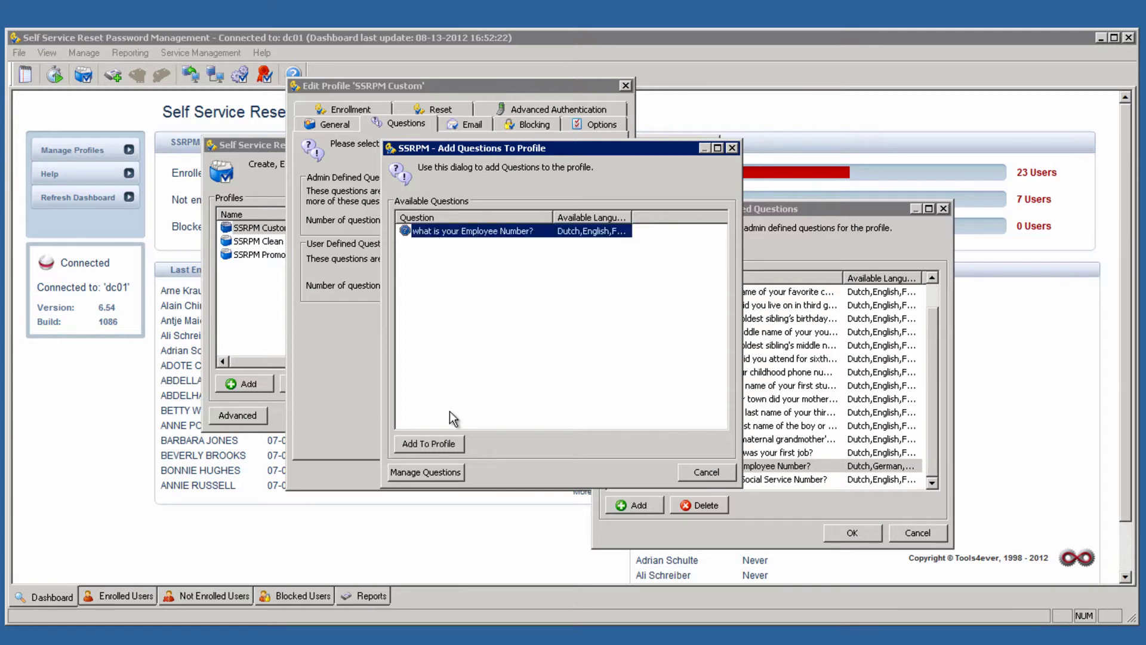
click(438, 444)
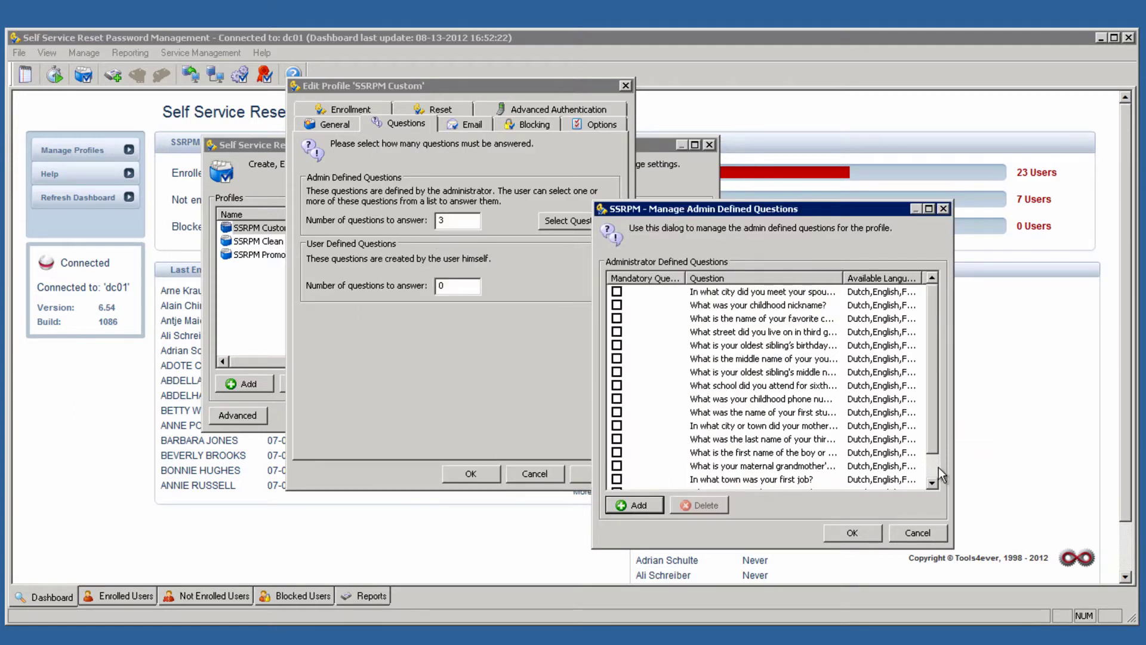
click(617, 479)
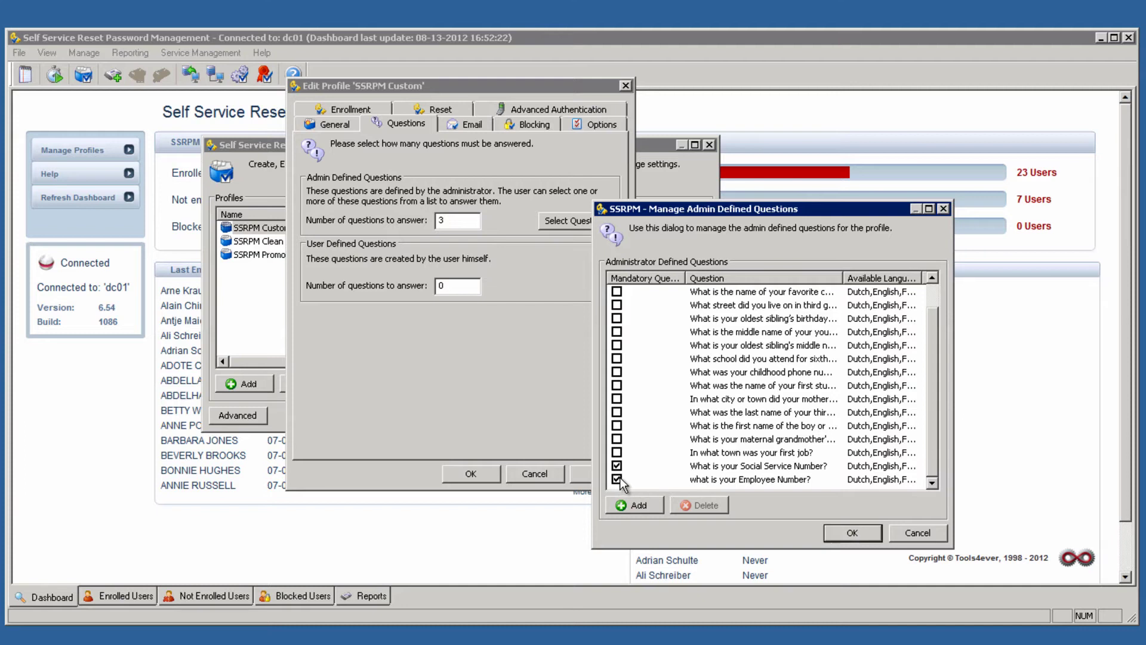
click(617, 465)
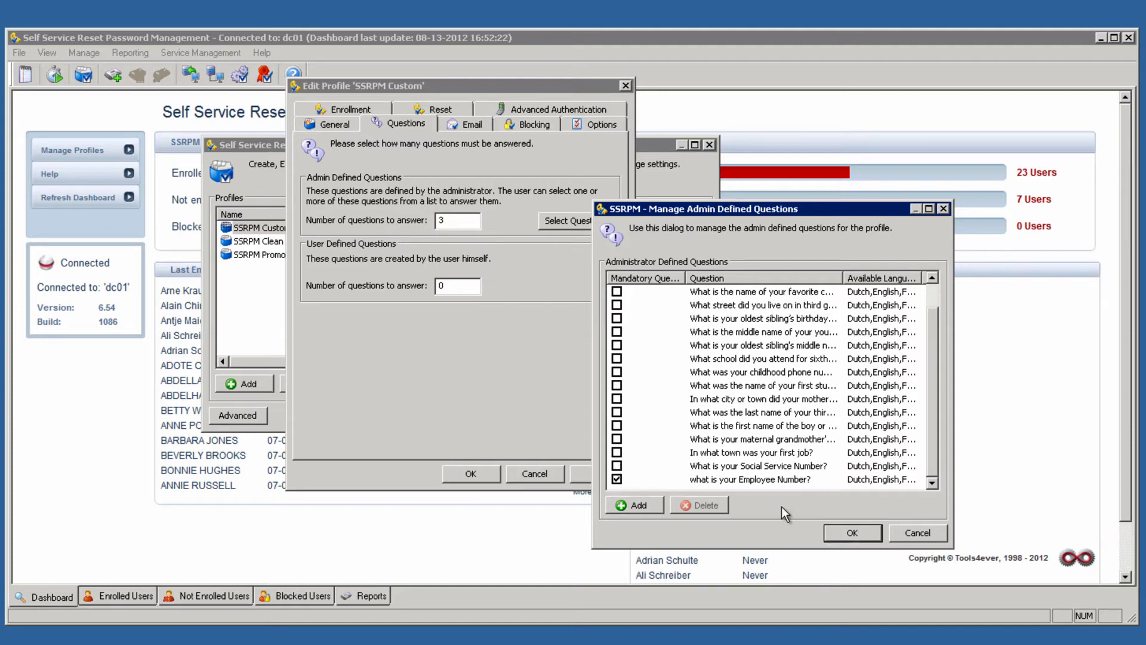
Accept the question settings and enter the employee number as the first answer
click(853, 533)
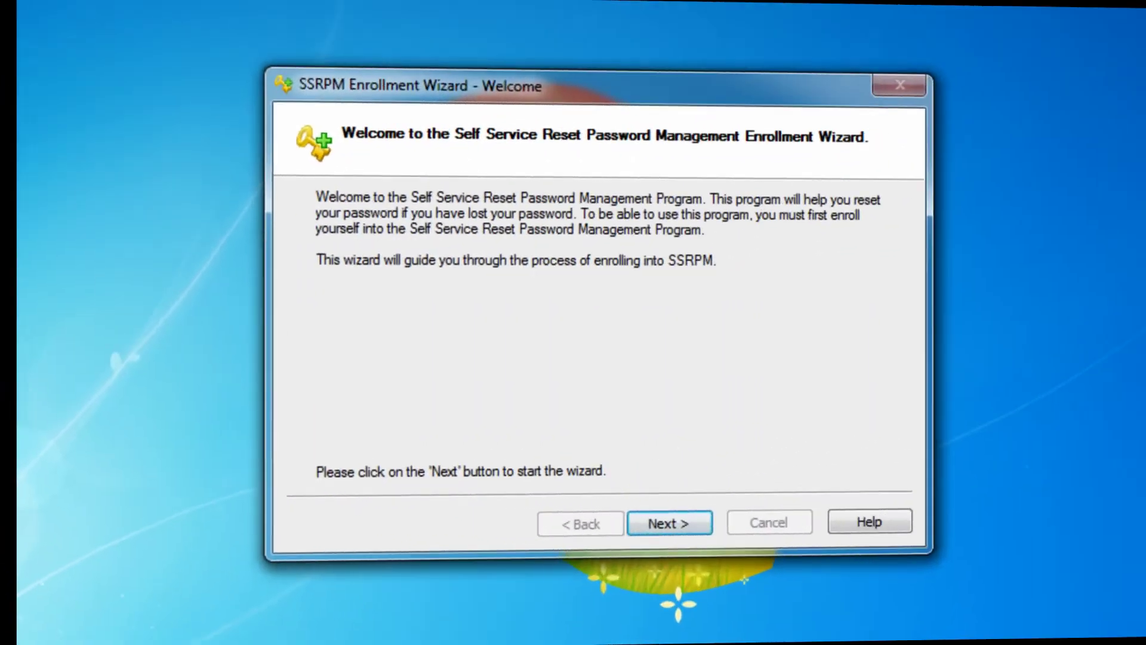
click(657, 525)
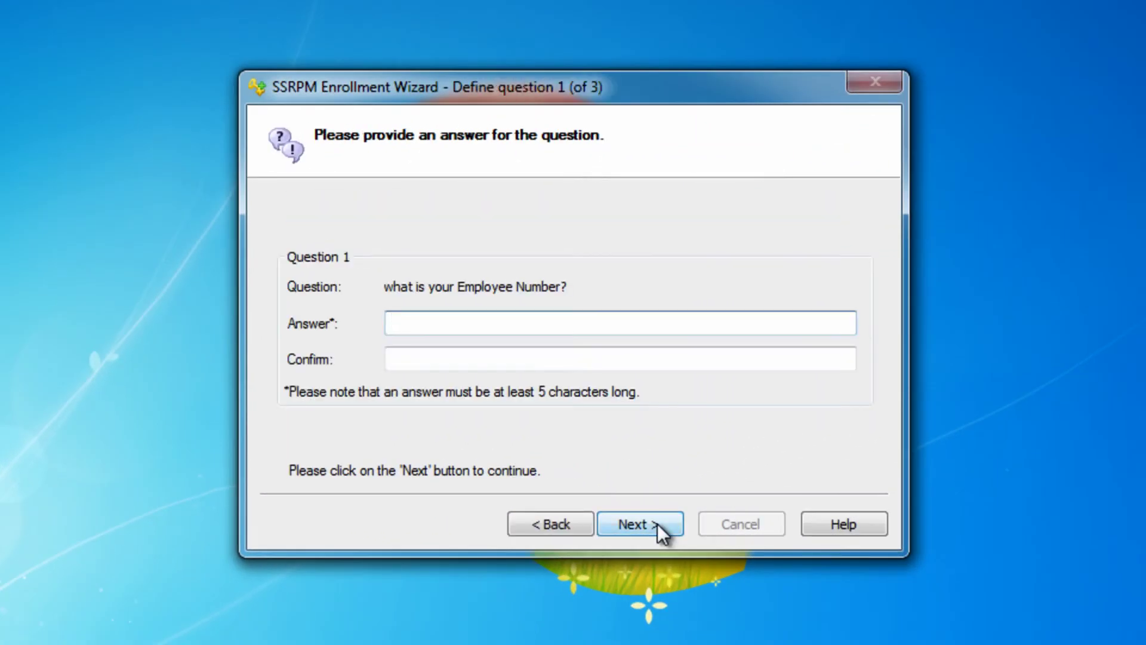
key(Tab)
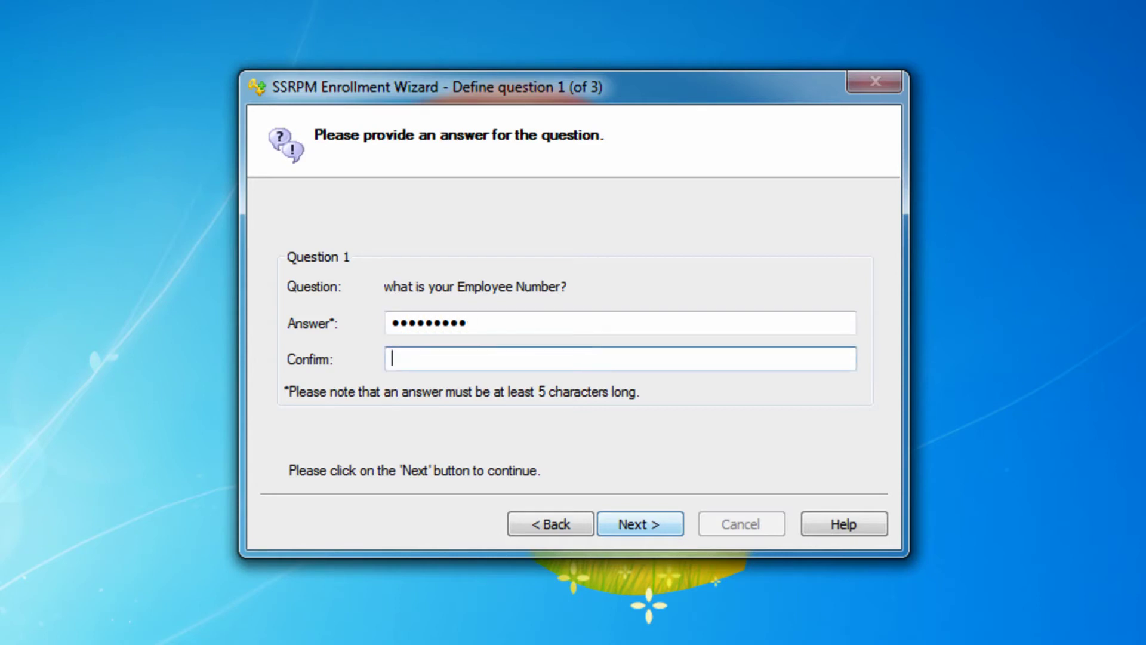
click(665, 525)
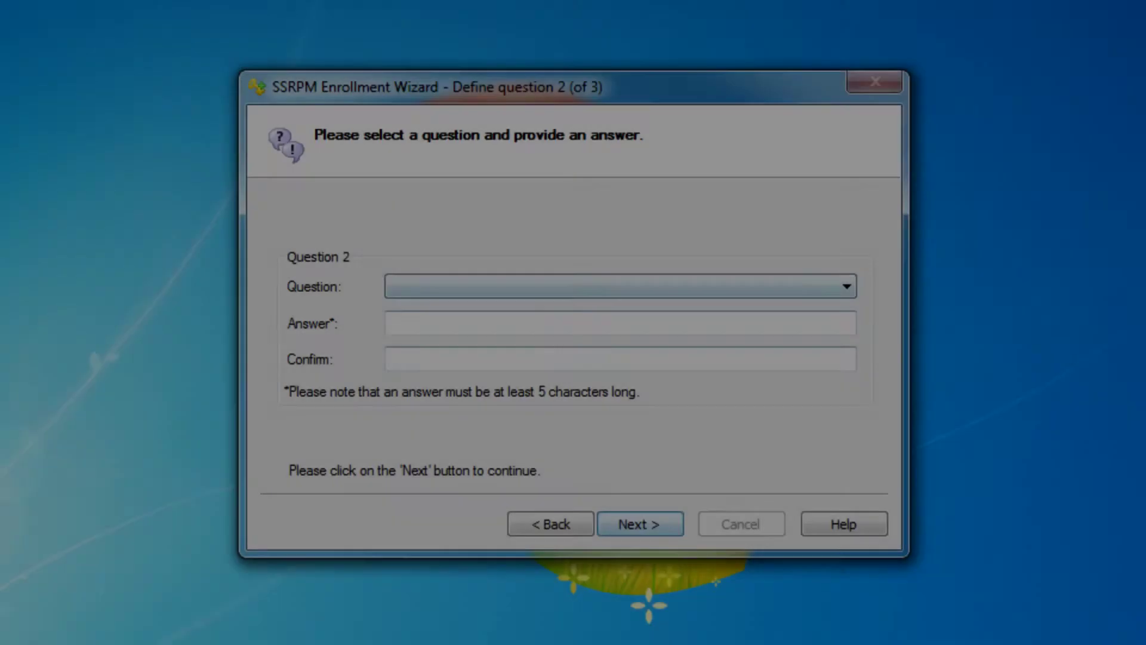
click(628, 283)
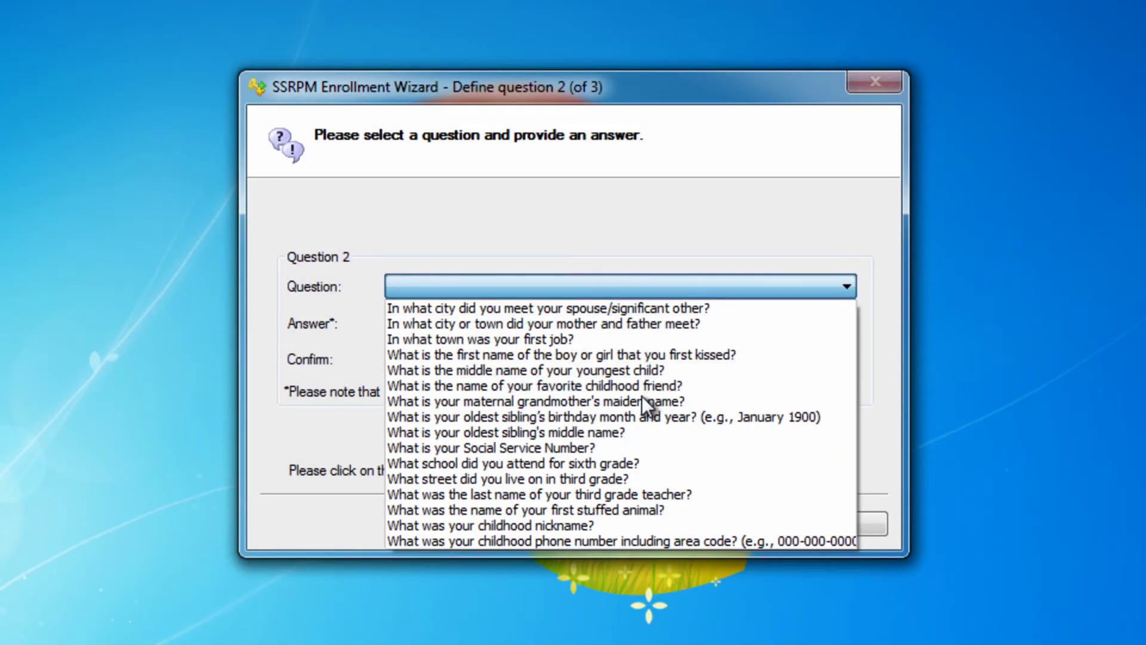
click(643, 414)
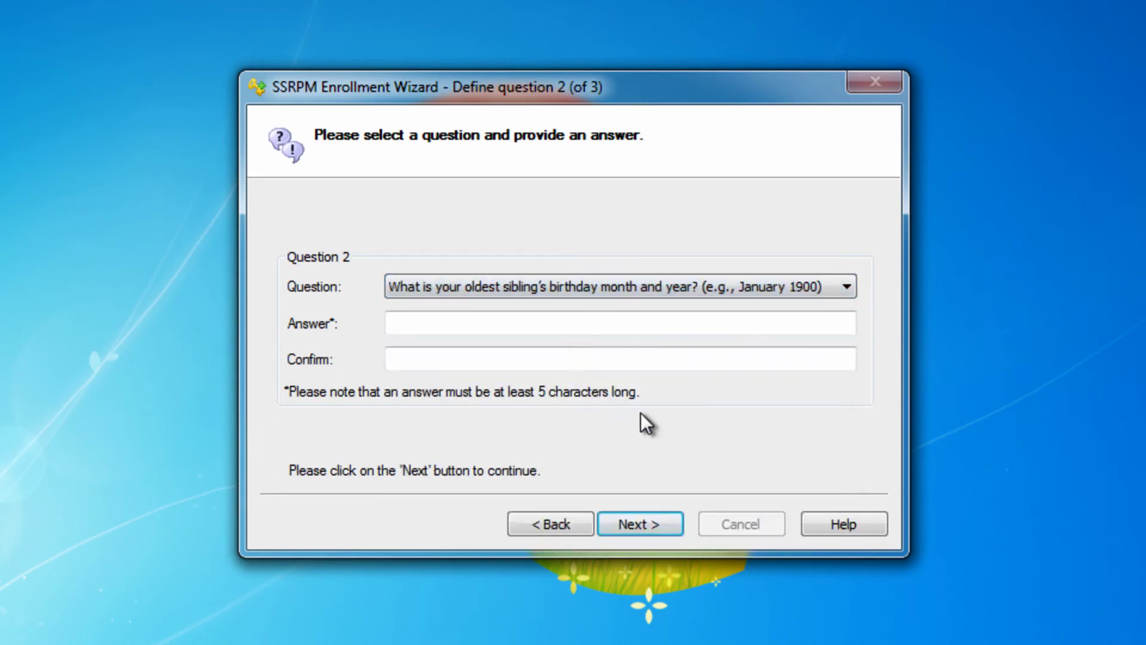
click(585, 322)
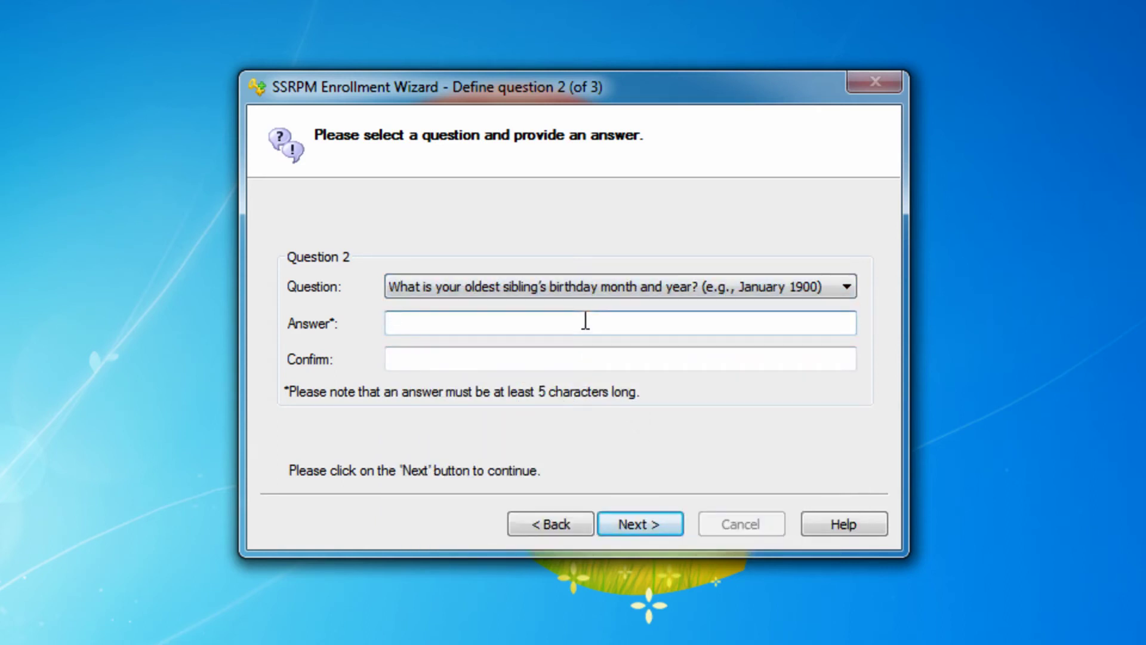
key(Tab)
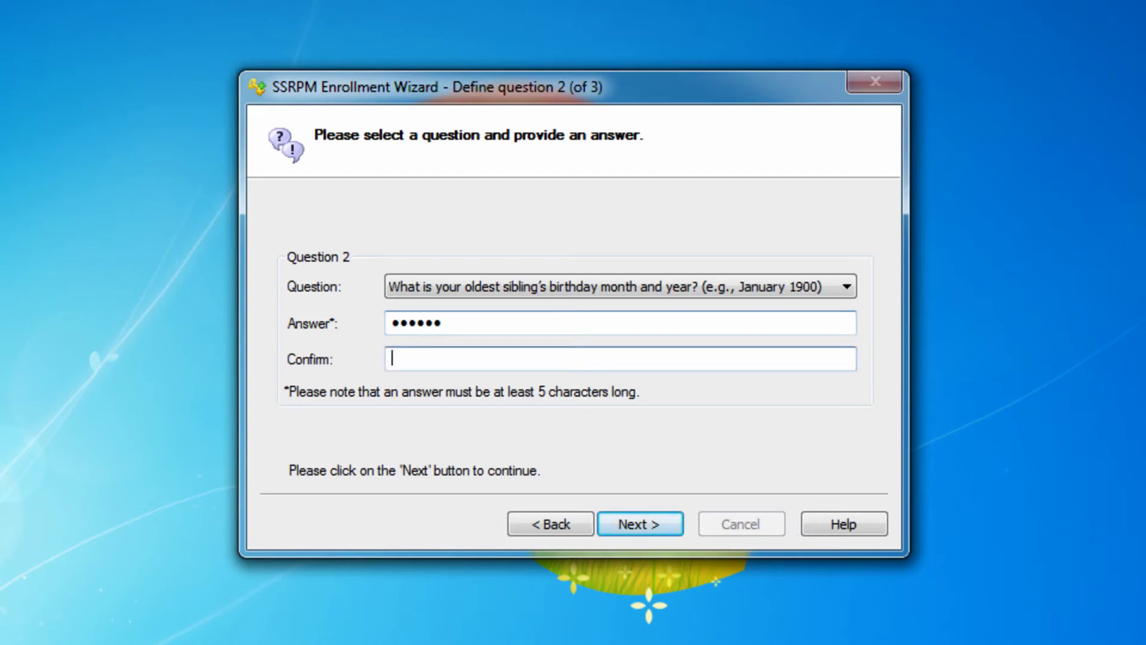
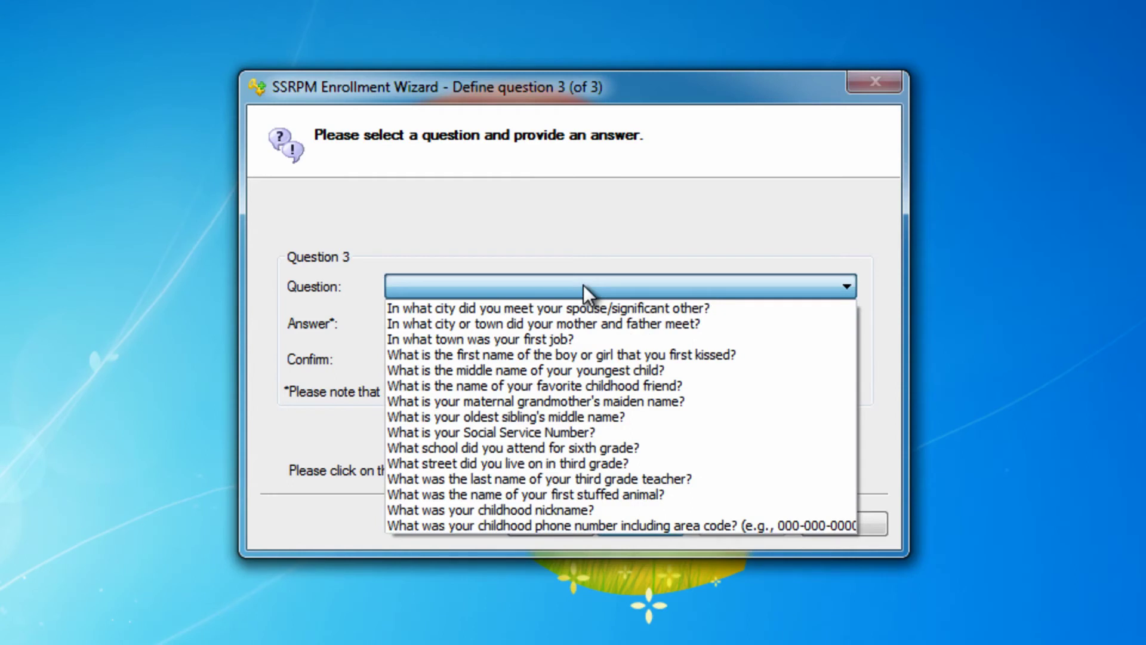
Answer and confirm 'In what town was your first job?', then submit the enrollment
click(582, 339)
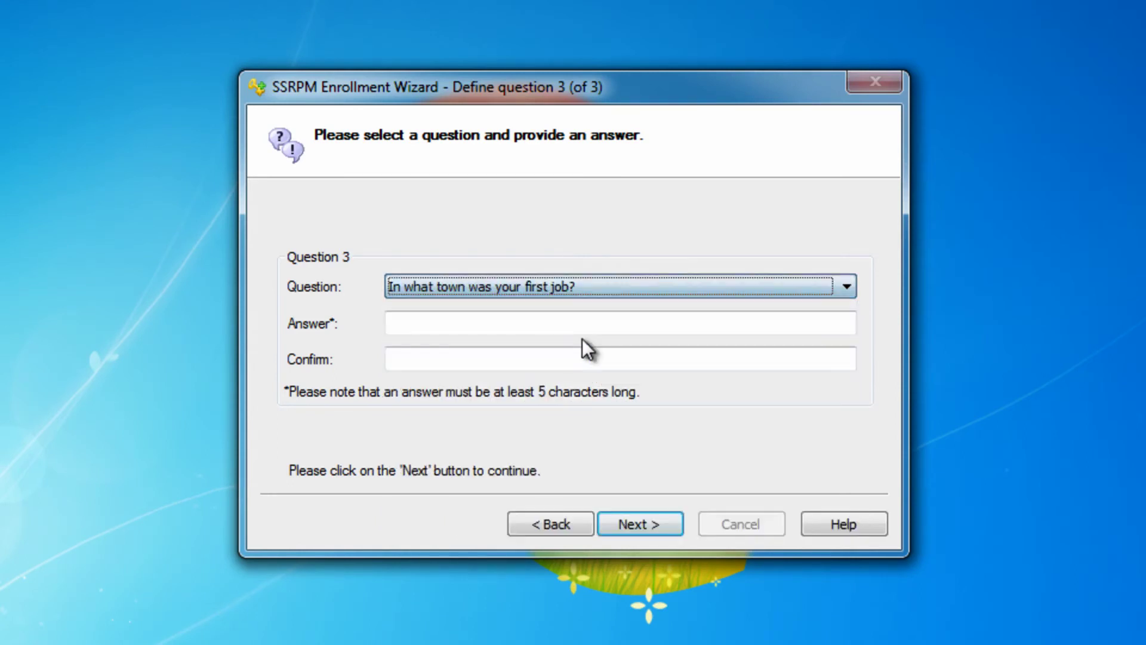
click(561, 330)
text(•••••)
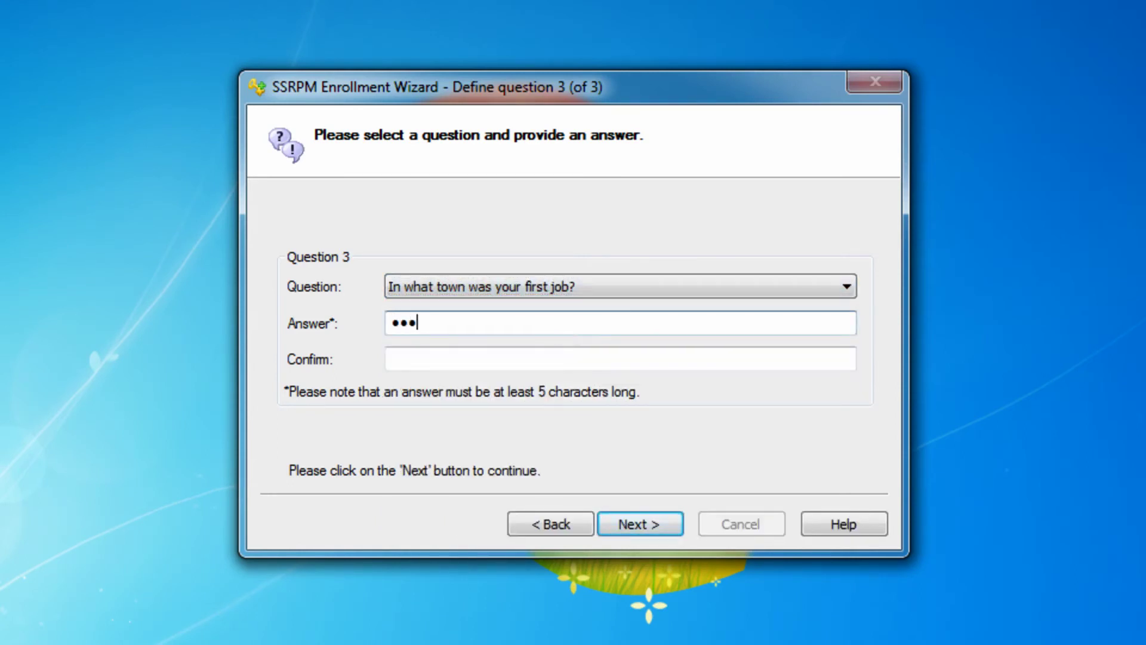
text(••••••)
key(Tab)
text(•••)
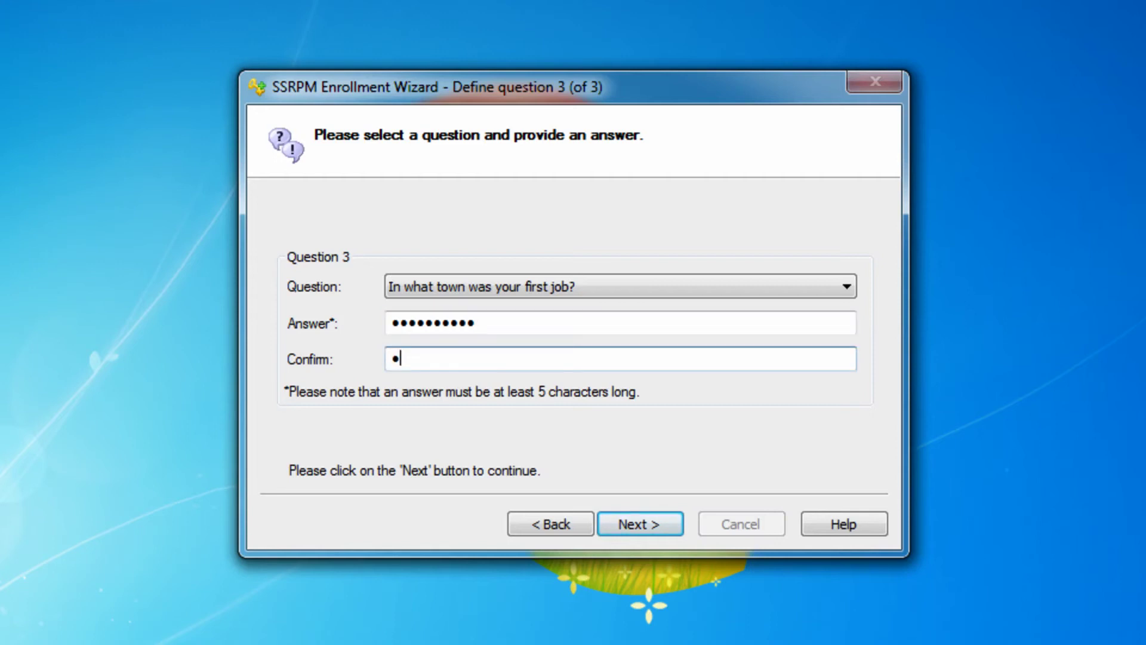
text(••••••••)
key(Return)
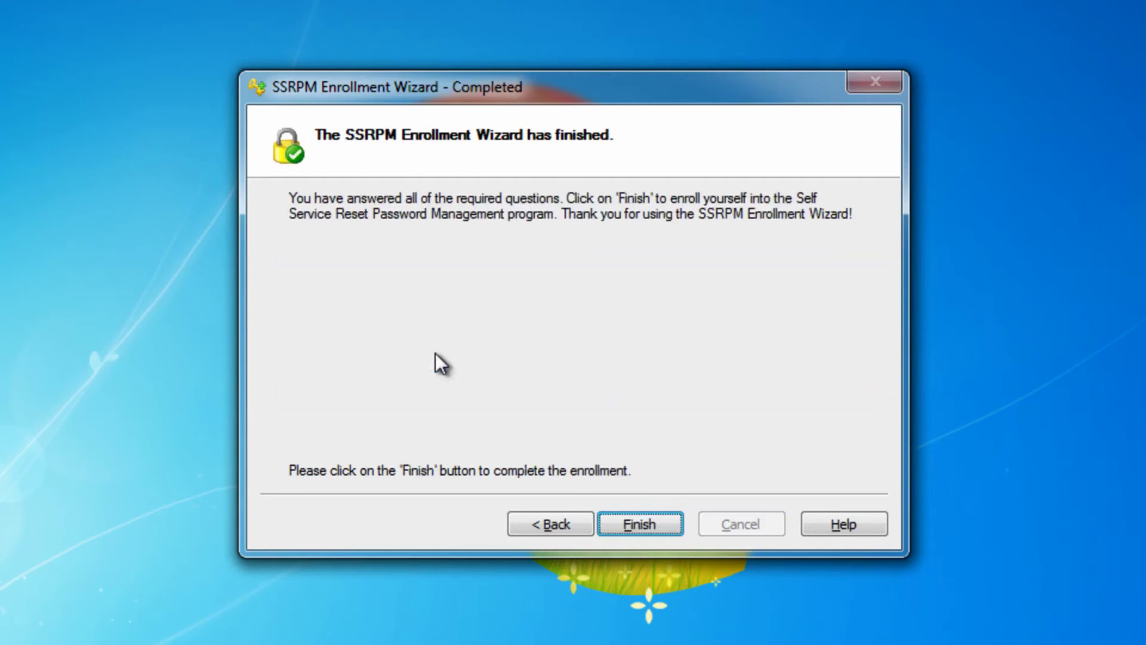
click(634, 521)
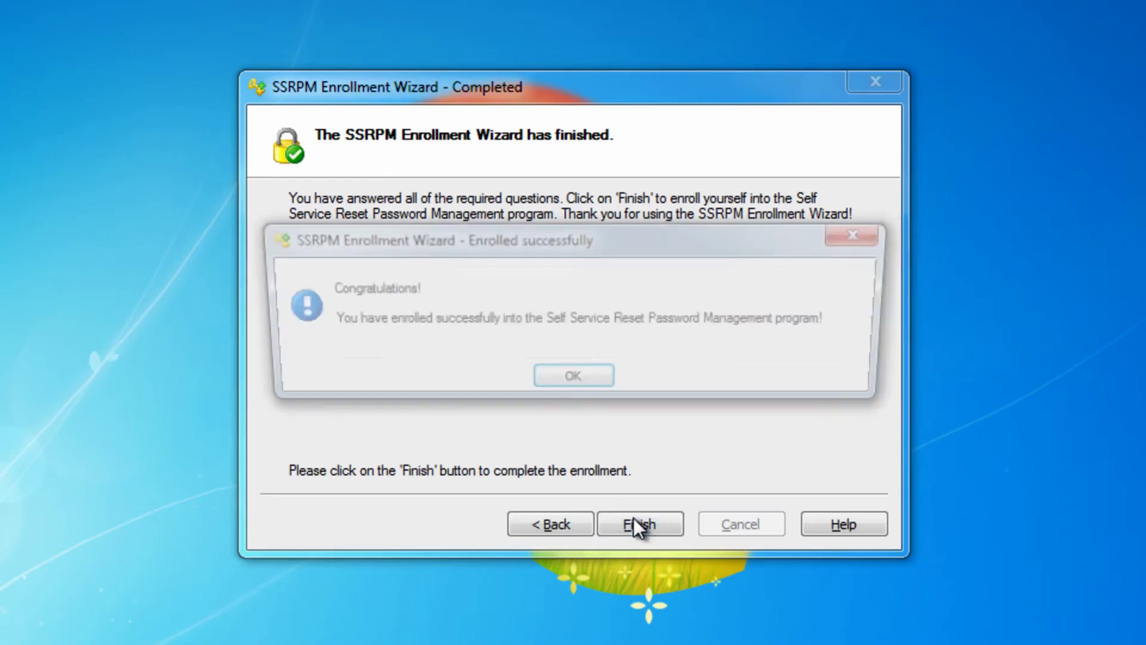
Dismiss the success message, drag the wizard and browser around freely, and close the browser
click(574, 381)
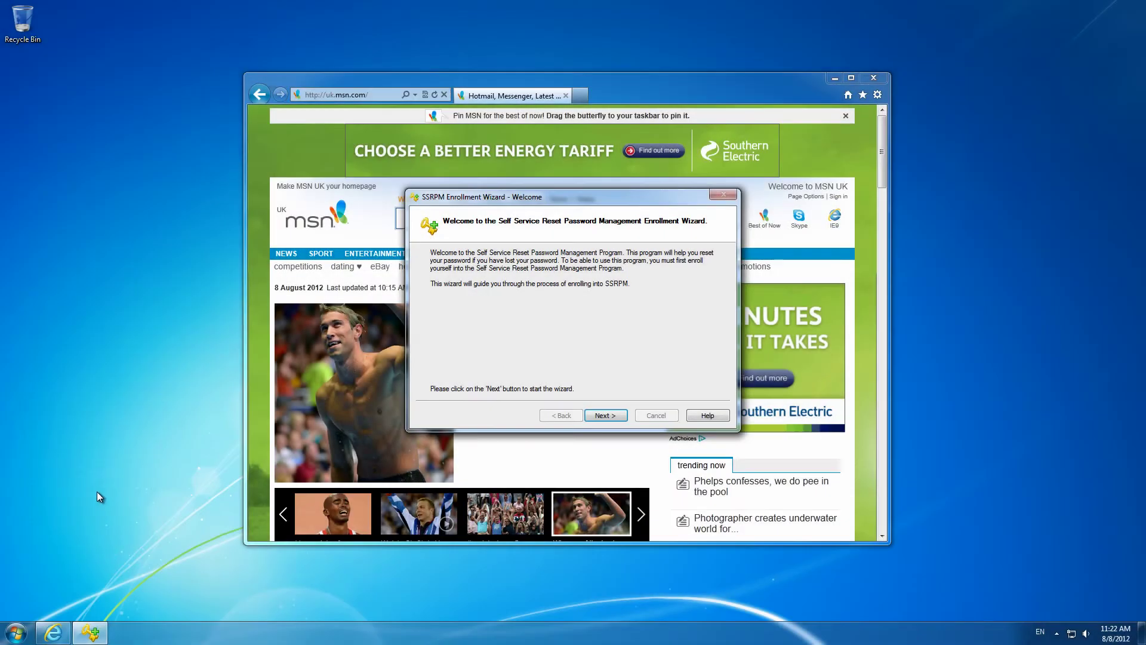
drag(618, 192, 612, 167)
mouse_move(625, 92)
mouse_down()
mouse_move(771, 48)
mouse_move(859, 134)
mouse_move(609, 125)
mouse_move(620, 105)
mouse_up()
drag(599, 170, 645, 349)
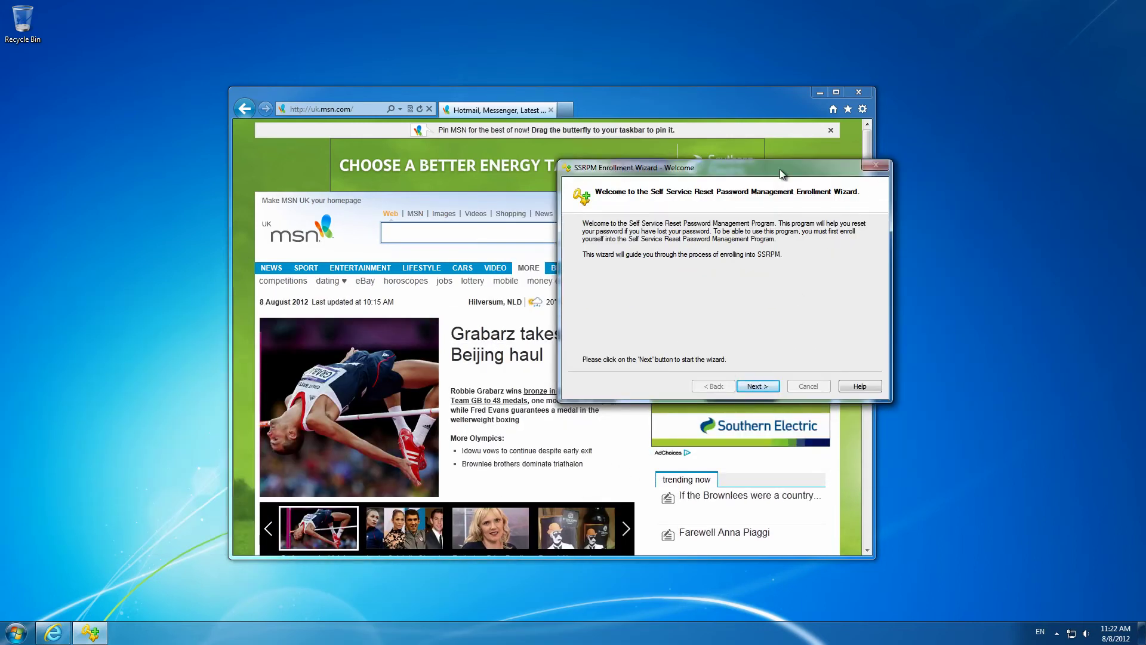
drag(780, 169, 753, 171)
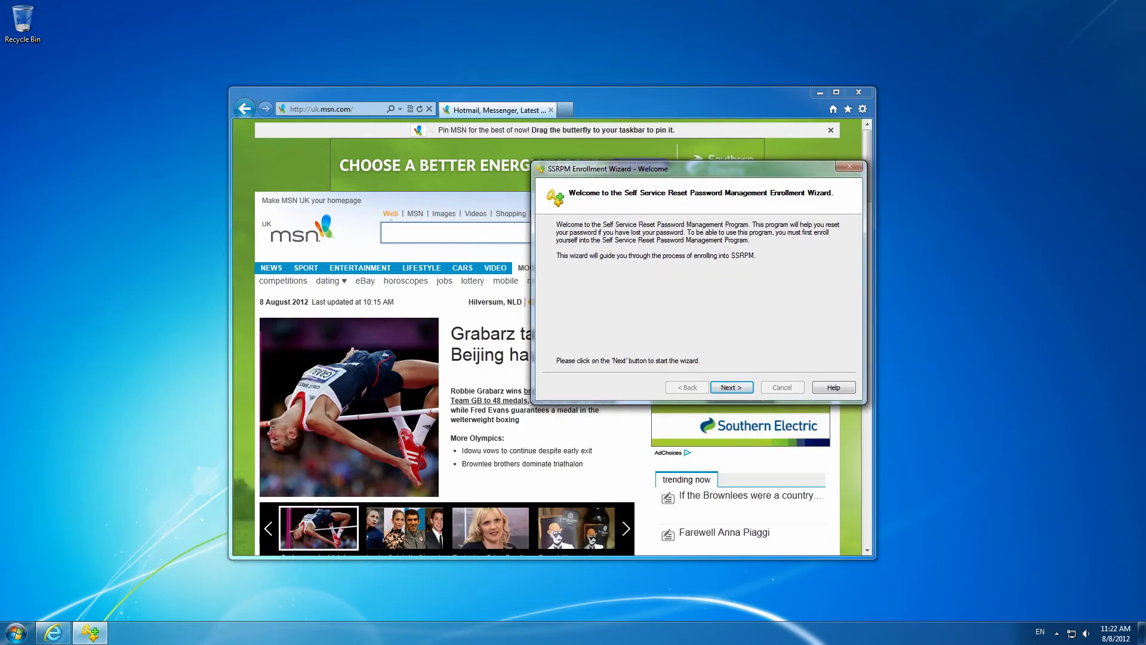
click(859, 92)
drag(763, 170, 630, 200)
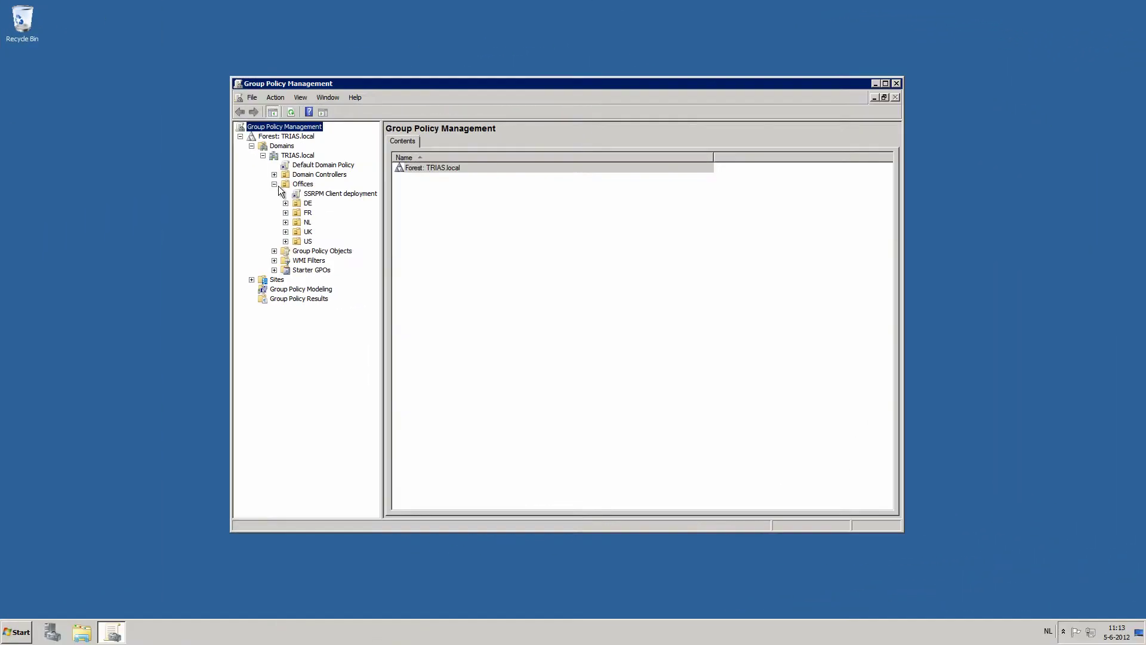
Edit the SSRPM Client deployment policy and expand its Computer Configuration Policies
click(306, 194)
right_click(306, 194)
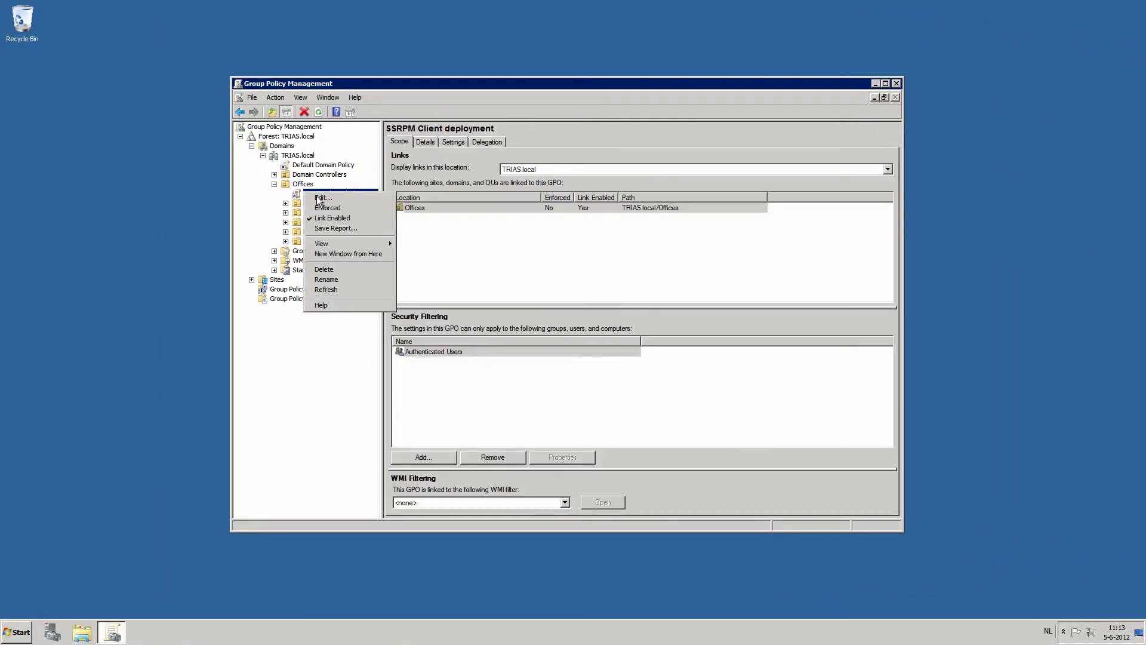
click(317, 197)
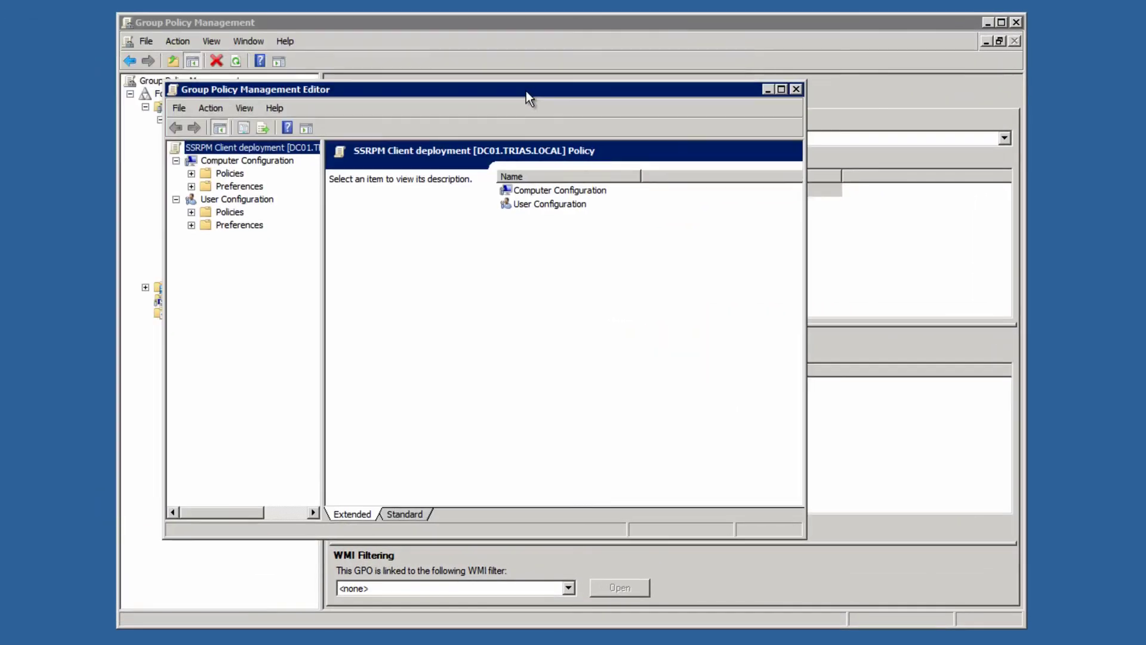
drag(526, 92, 573, 99)
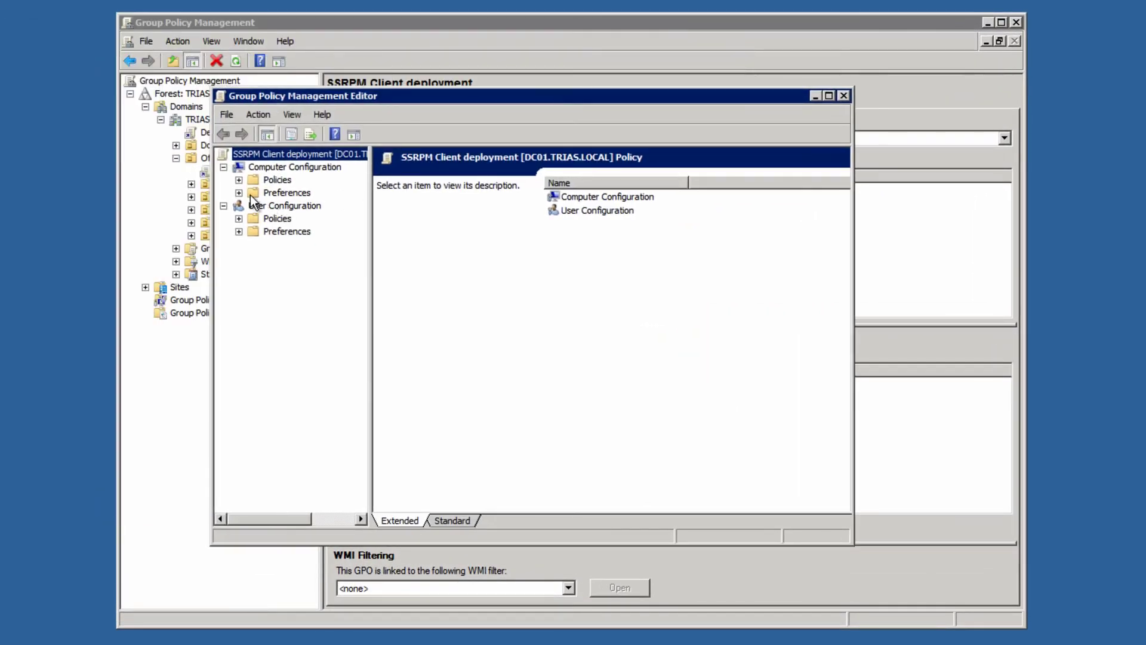
click(239, 180)
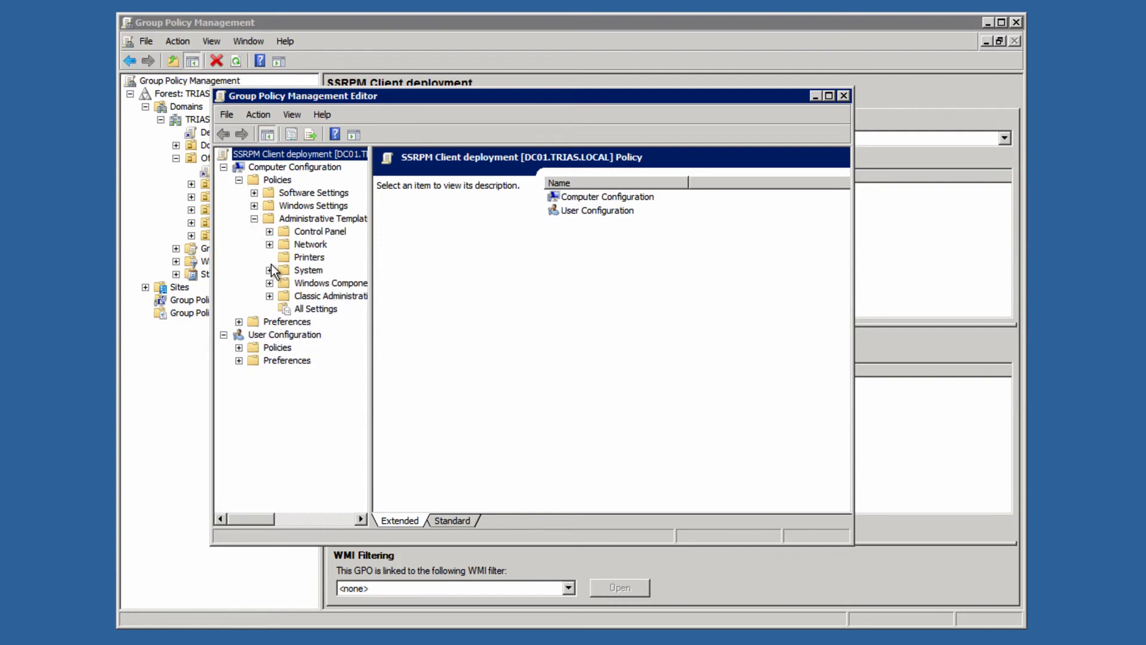
Under Classic Administrative Templates > SSRPM User Client Software, enable disabling the wizard's Cancel option
click(270, 296)
click(334, 309)
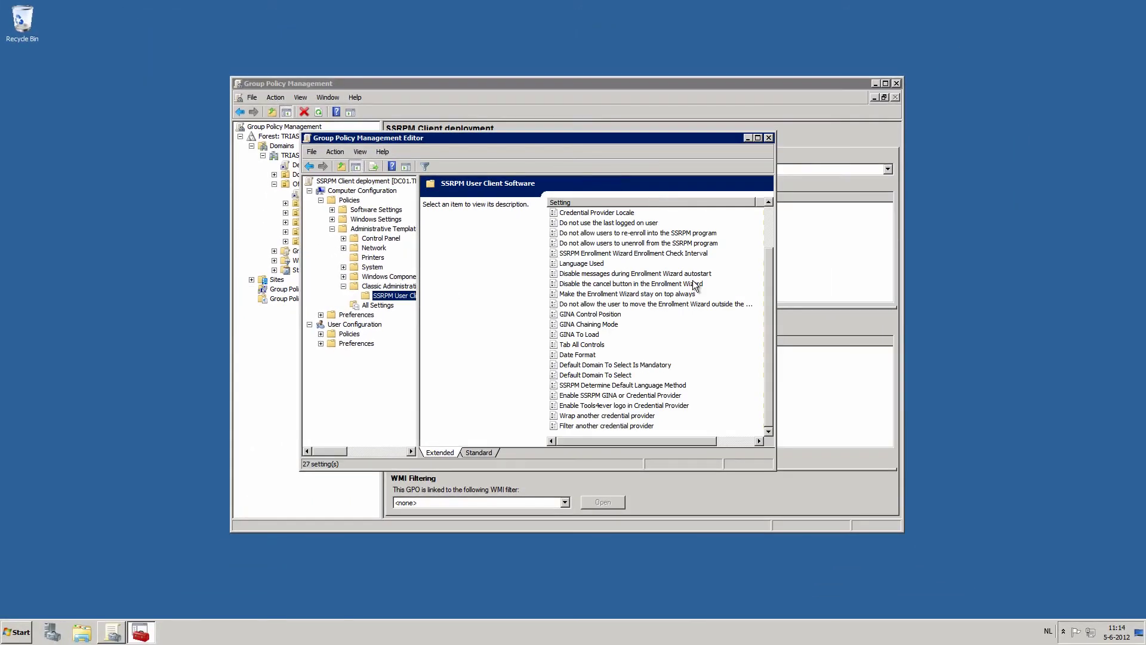
double_click(692, 285)
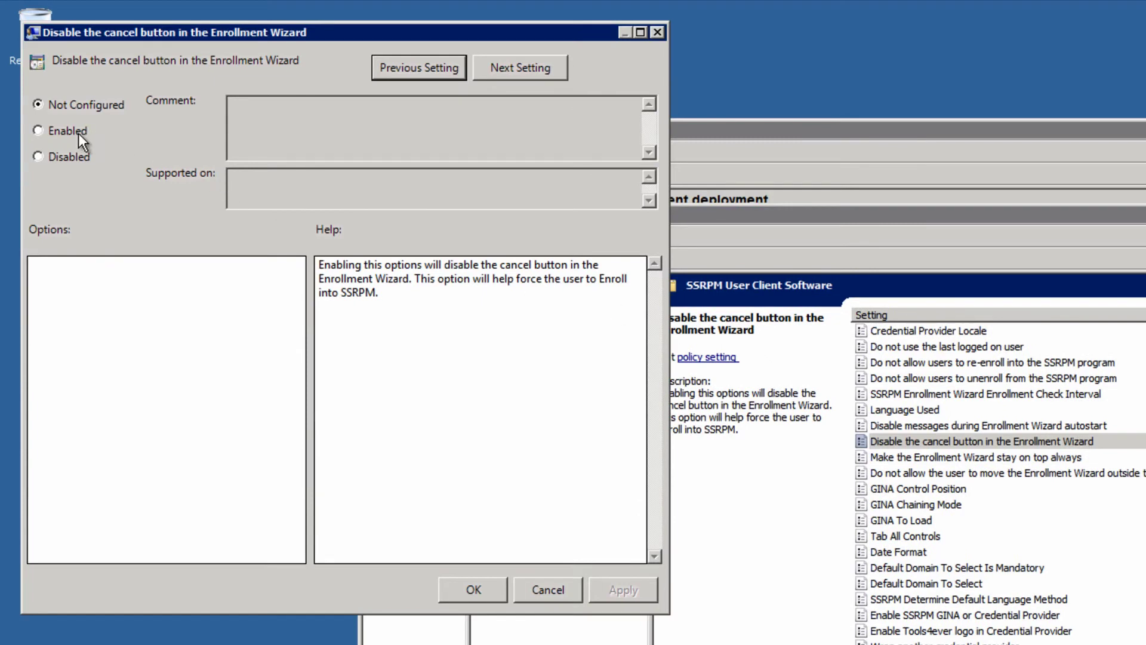
click(78, 134)
click(475, 589)
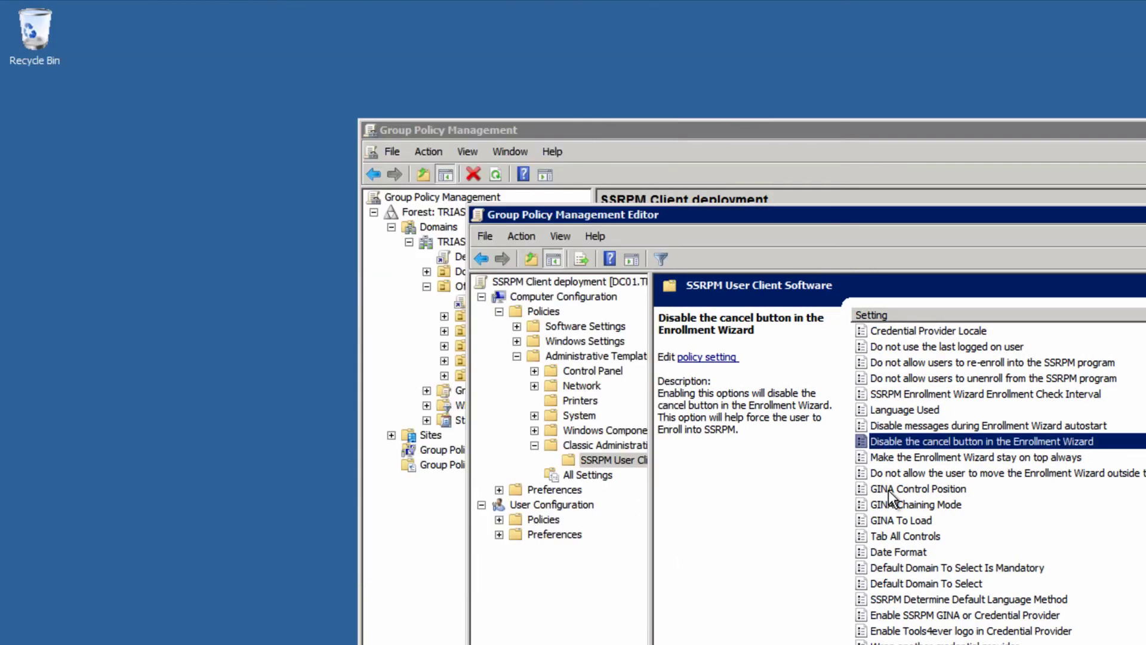
Enable the stay-always-on-top and confine-to-desktop policies, then close the editor
double_click(898, 462)
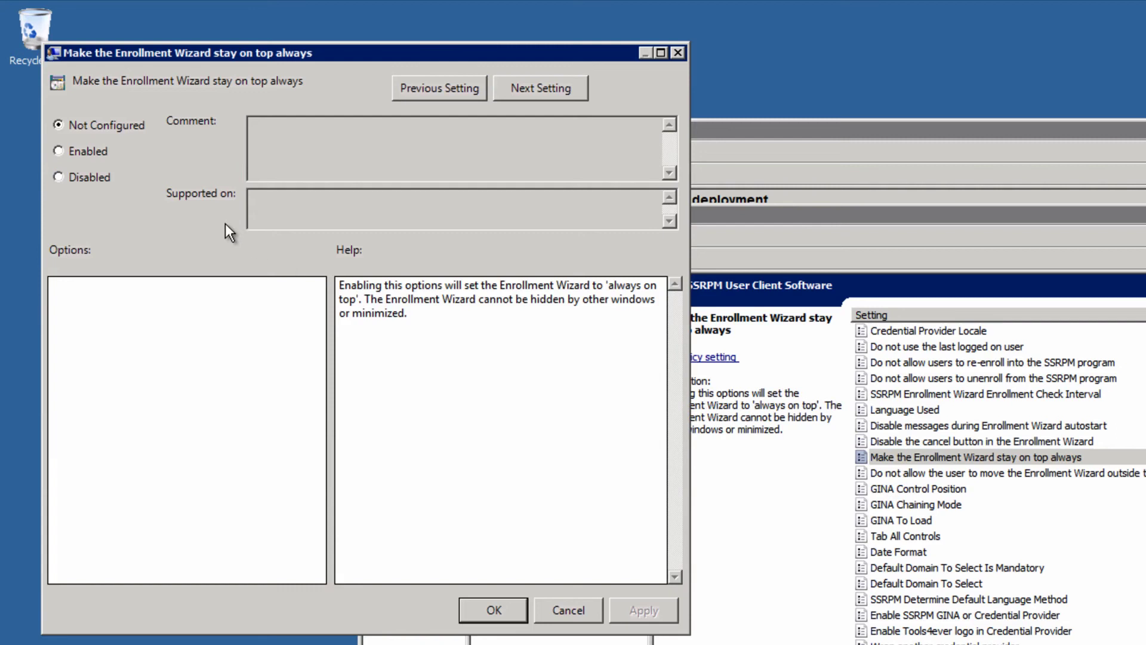
click(80, 151)
click(494, 610)
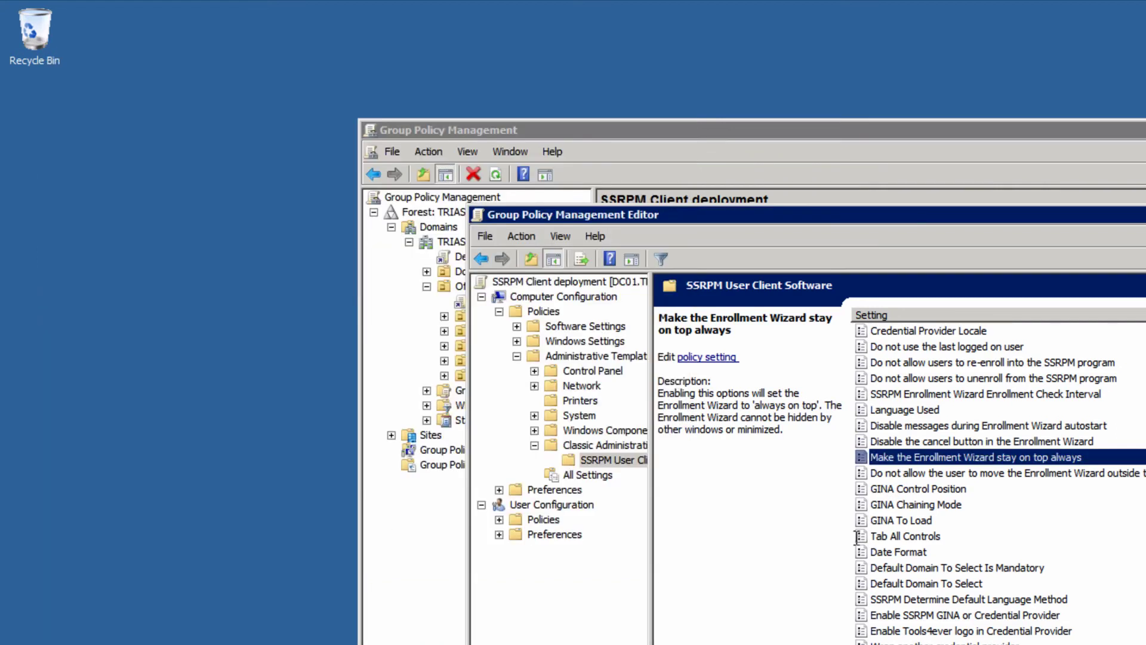
double_click(918, 473)
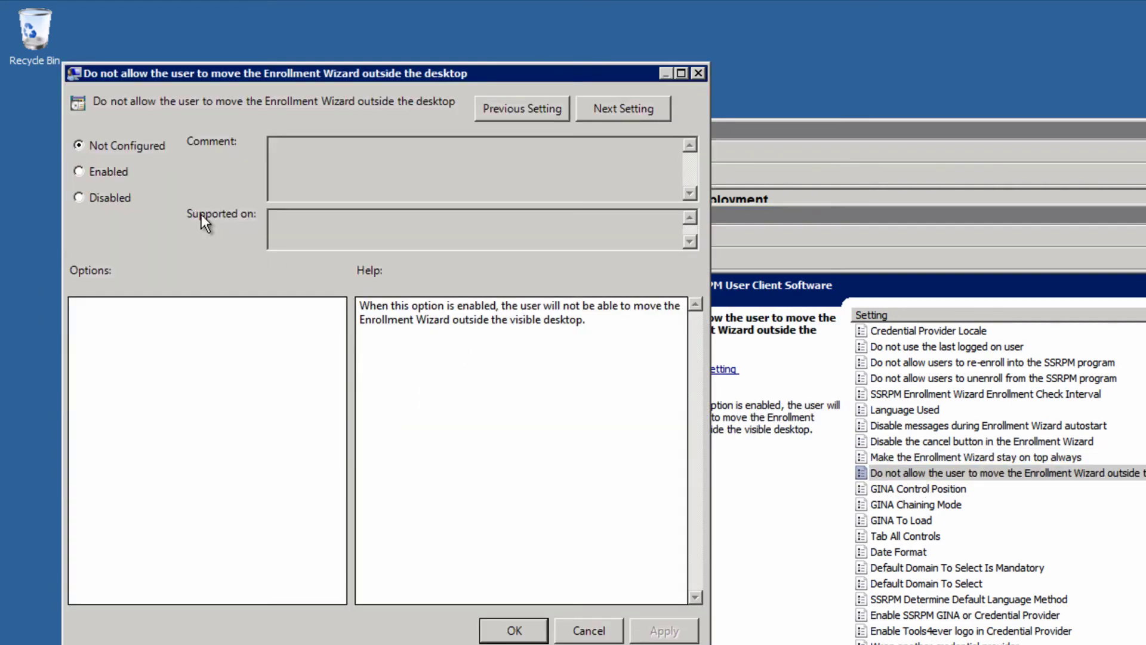
click(109, 170)
click(534, 630)
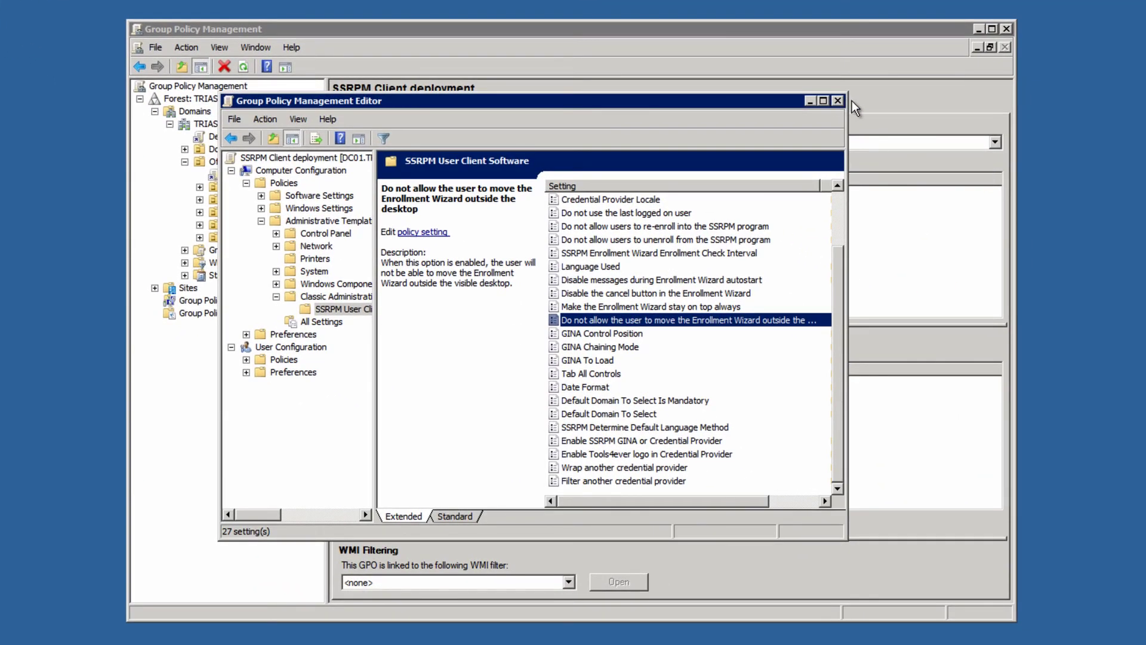
click(838, 101)
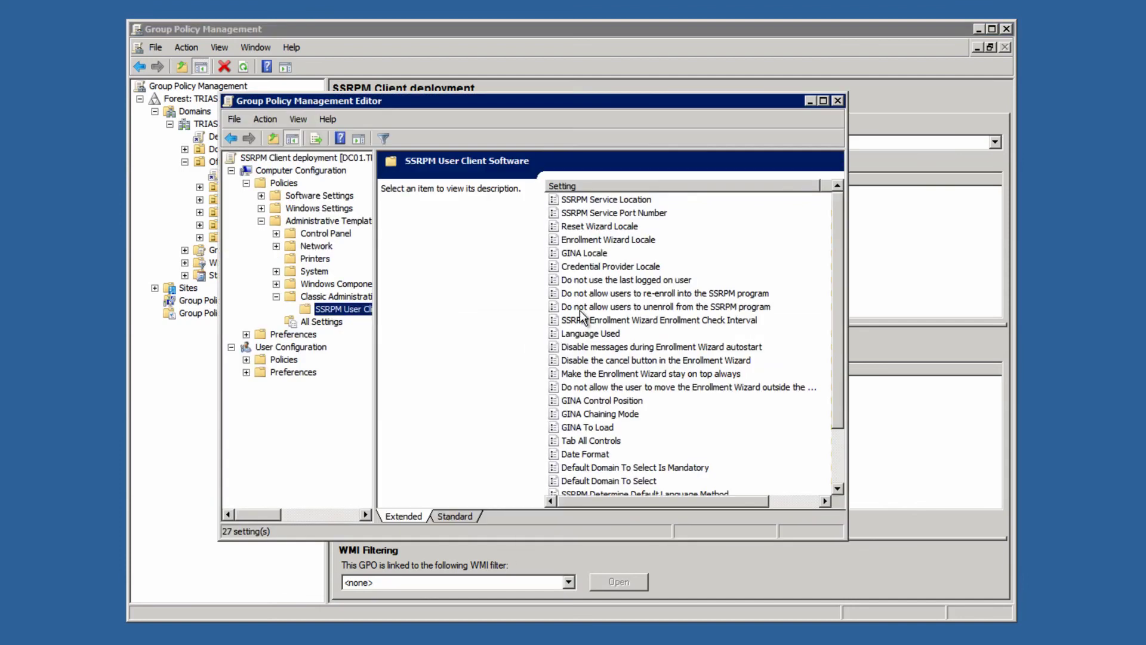
drag(841, 386, 839, 448)
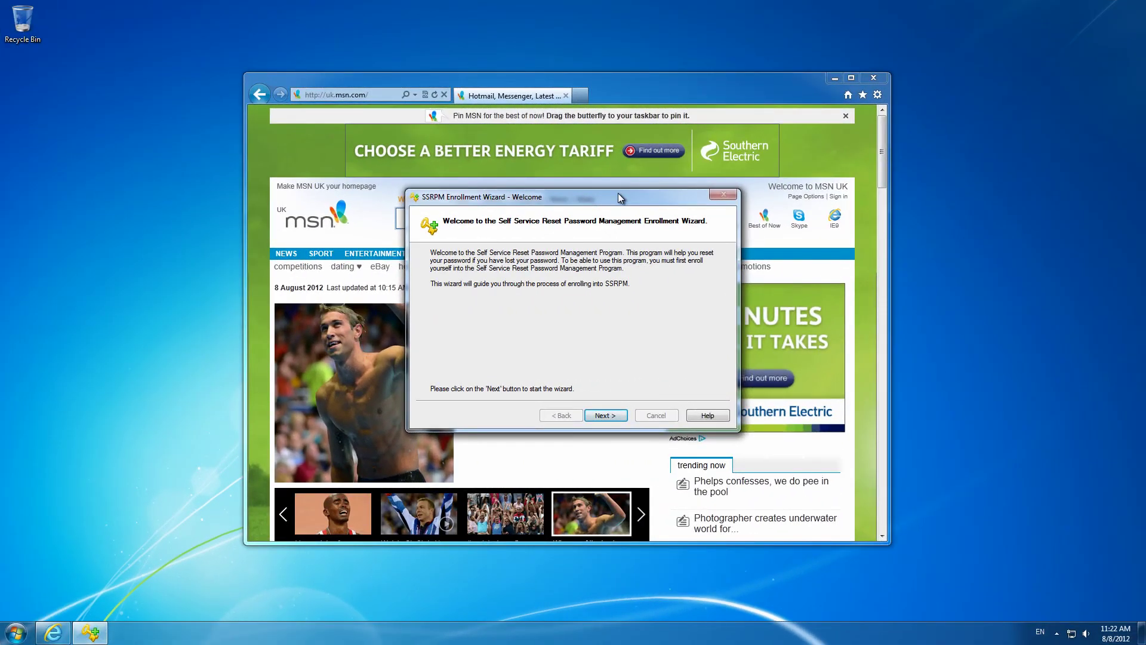
Drag the wizard up, toward the right screen edge, then back to right of centre
drag(618, 192, 620, 110)
drag(598, 170, 899, 166)
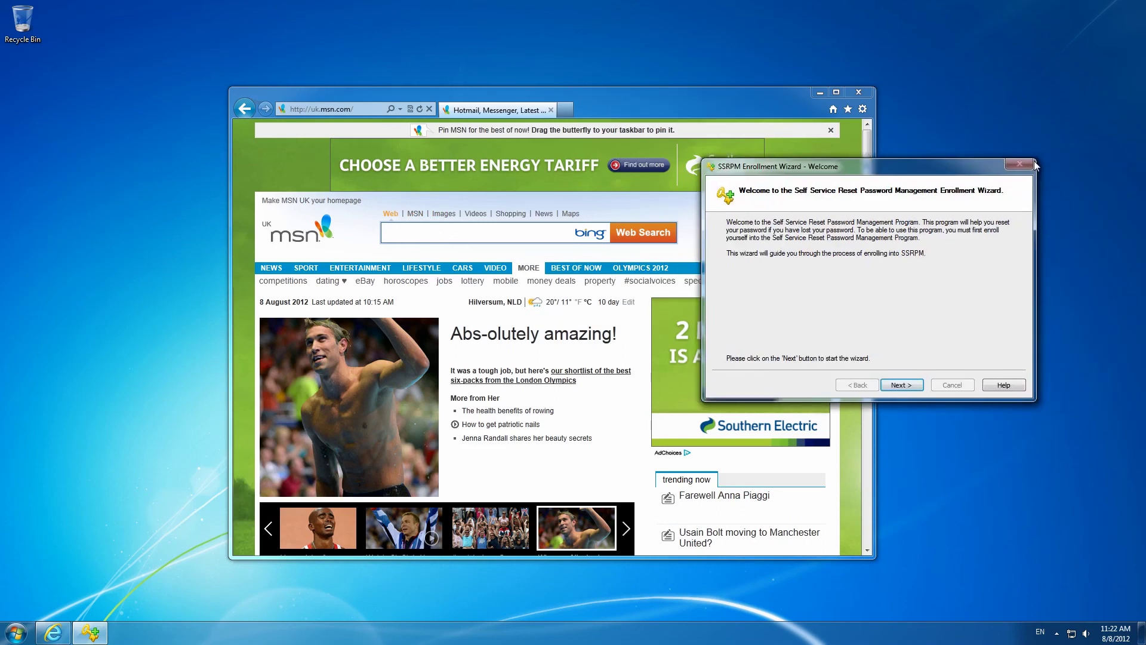
drag(1034, 160, 890, 161)
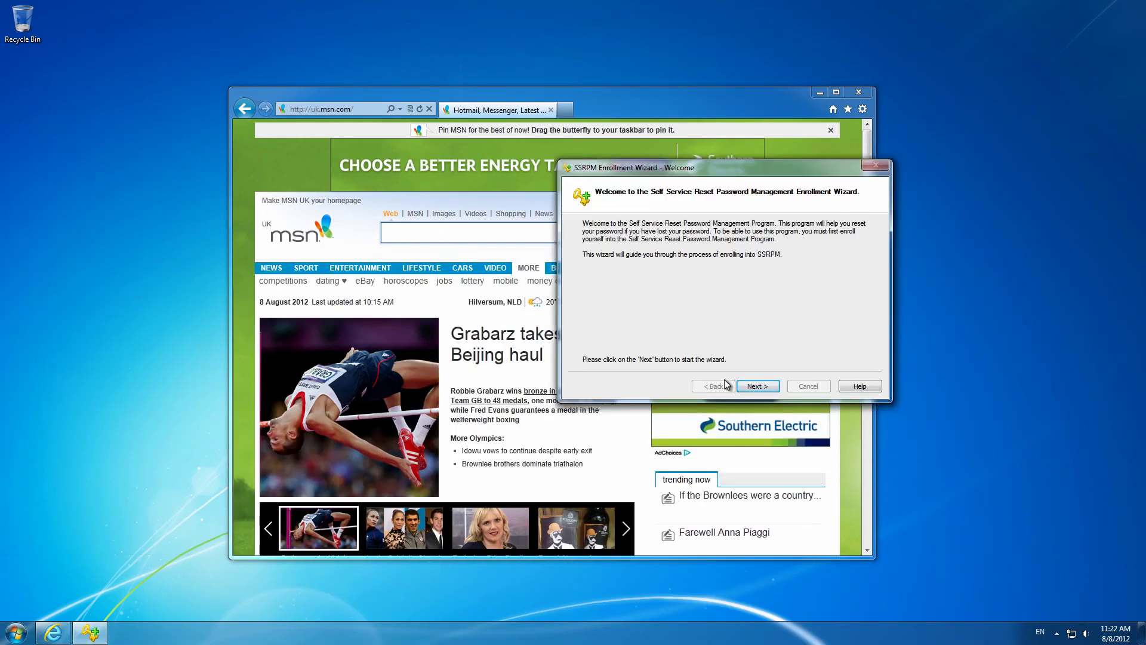
drag(777, 170, 750, 170)
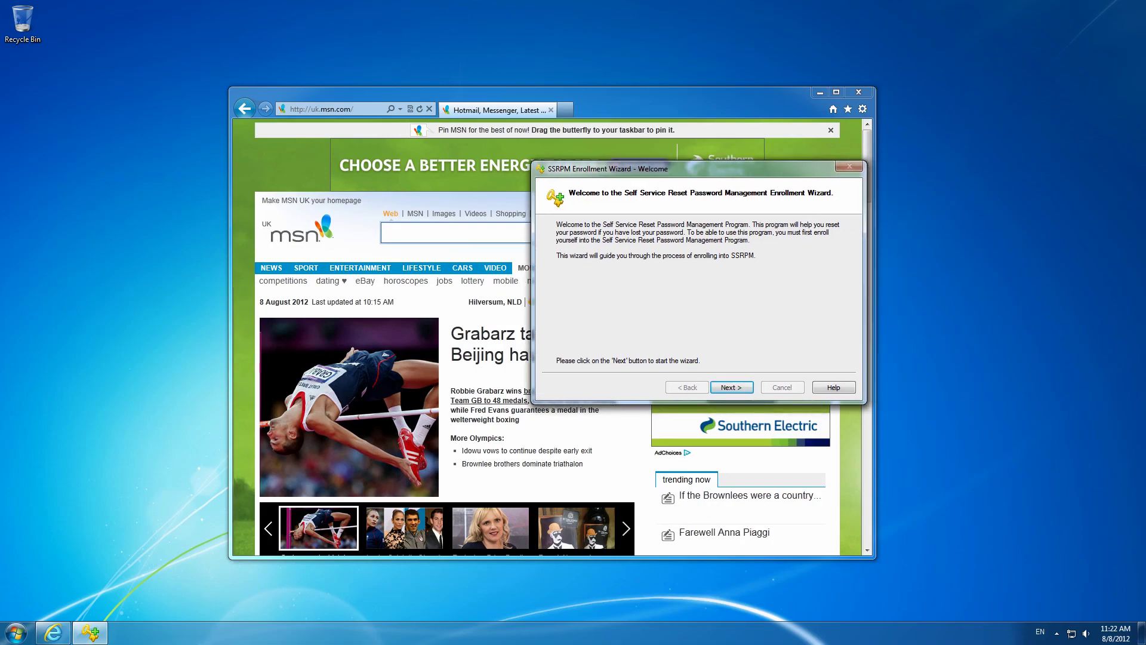